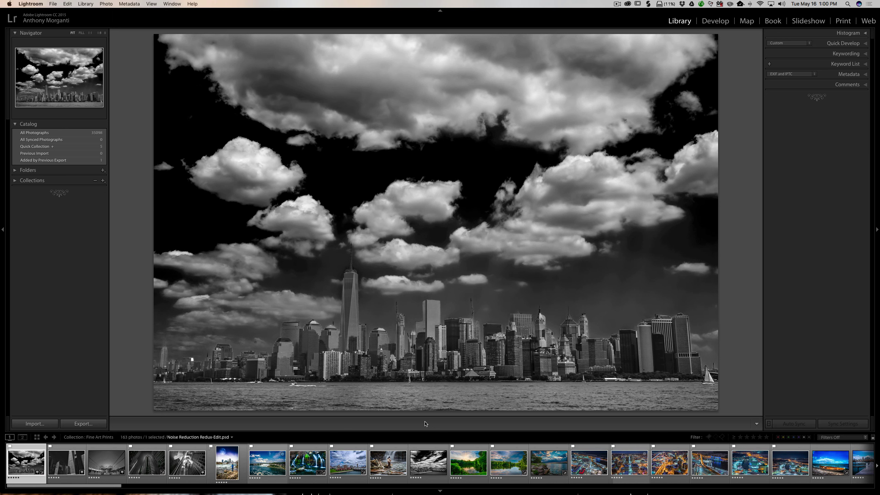
# - Toggle the Library toolbar's visibility below the photo with the T shortcut
pyautogui.press('t')
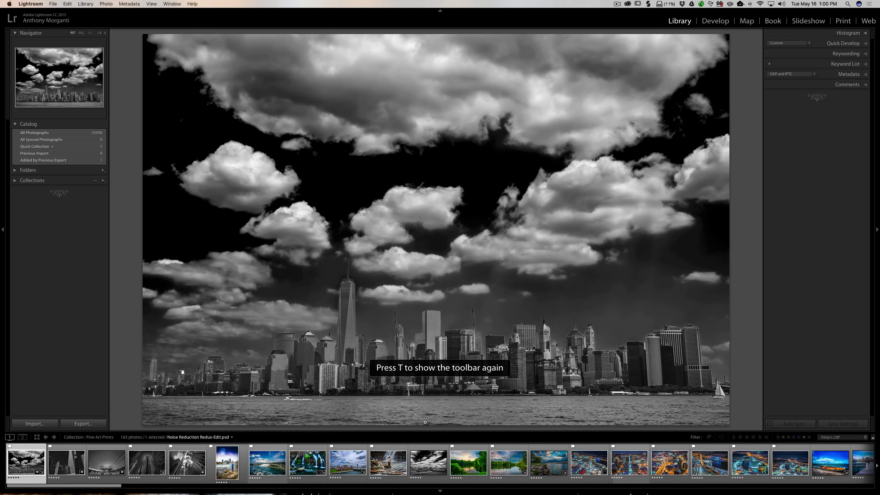
pyautogui.press('t')
pyautogui.press('t')
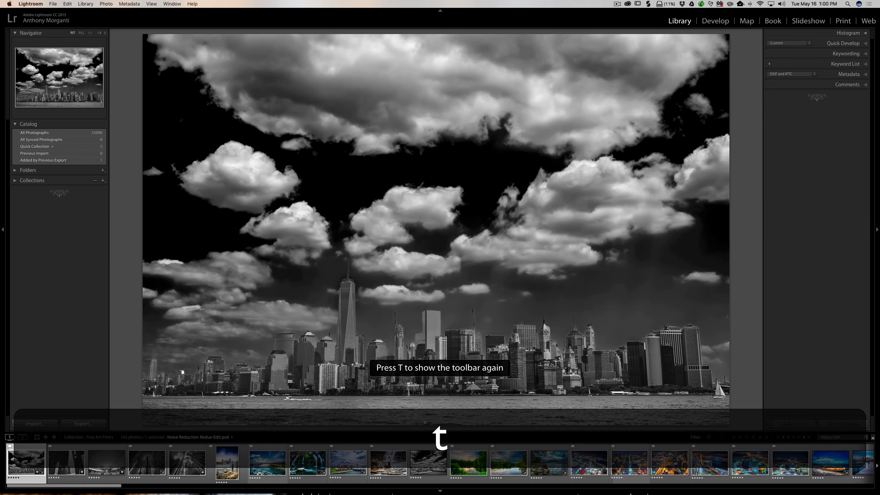
pyautogui.press('t')
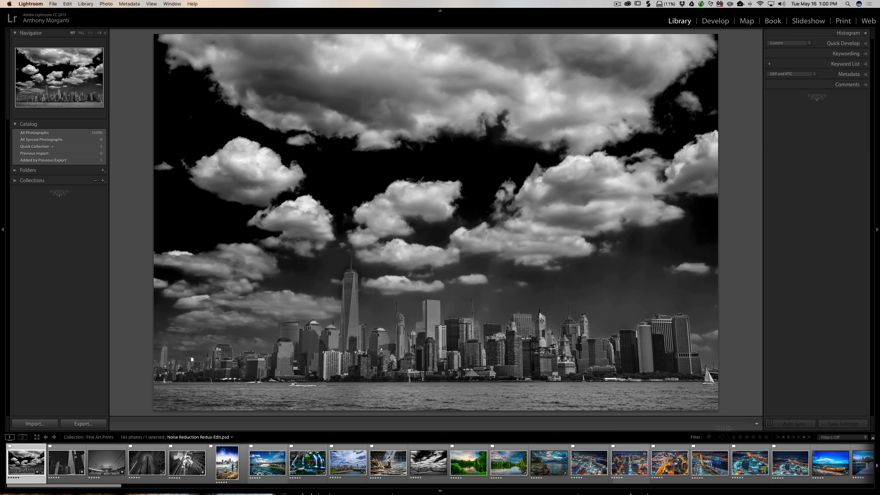
# - Add View Modes to the Library toolbar, then try Grid view and return to Loupe
pyautogui.click(758, 424)
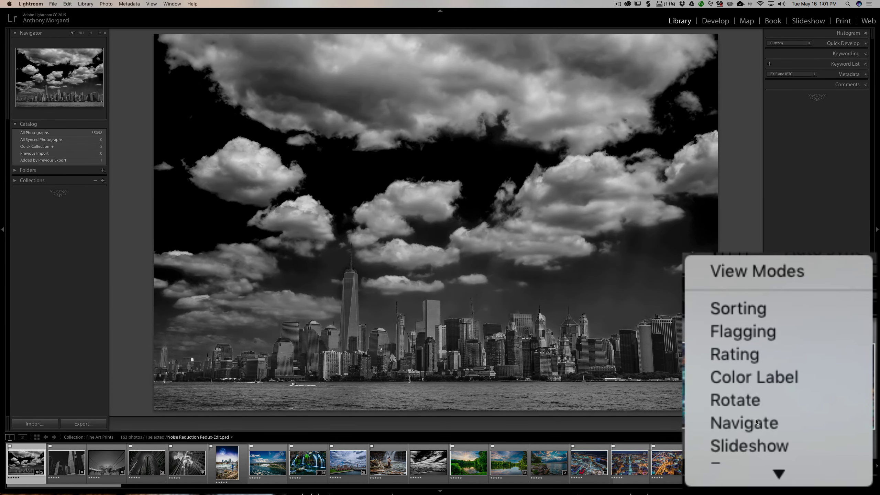
pyautogui.click(759, 428)
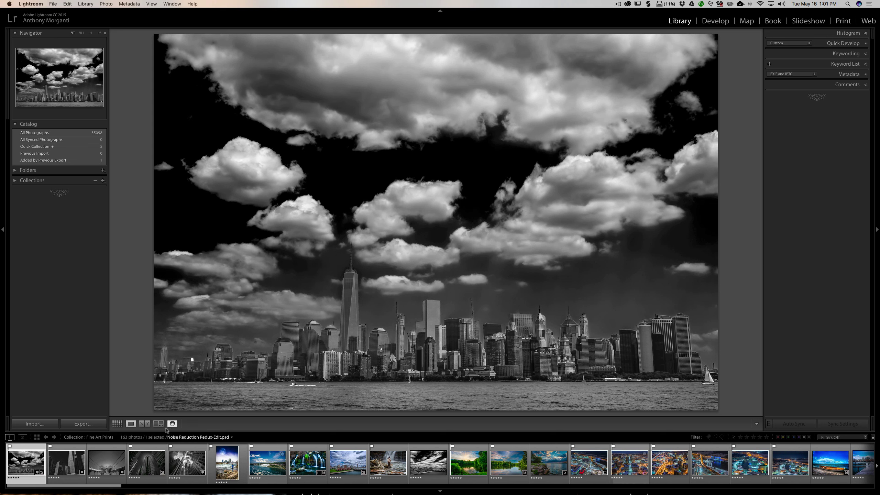
pyautogui.click(117, 424)
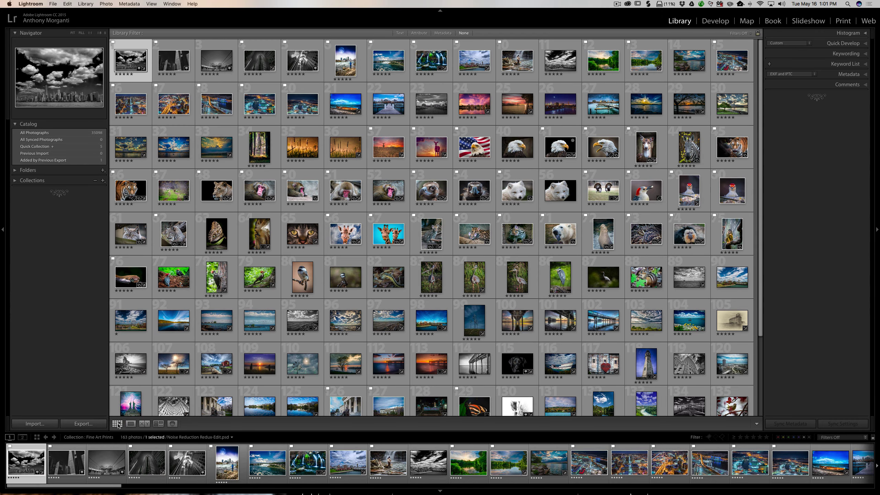
pyautogui.click(131, 423)
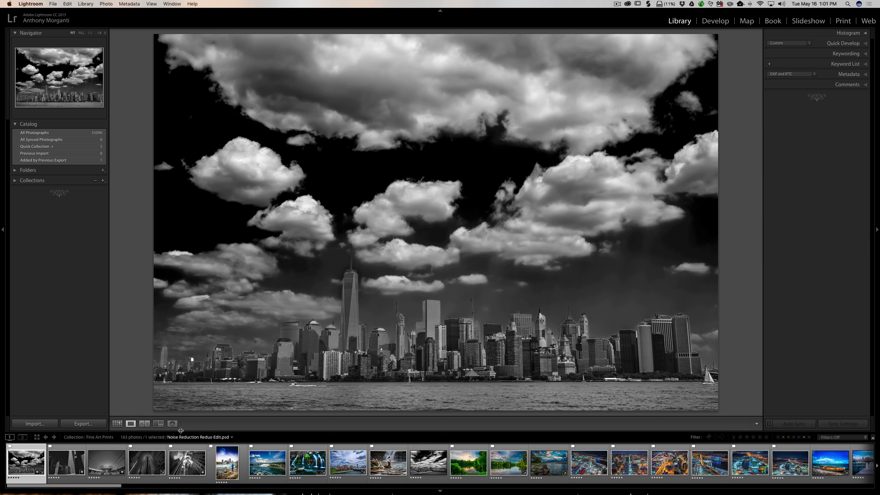
# - Add Sorting to the Library toolbar, keep Custom Order, and reverse then restore the sort direction
pyautogui.click(756, 424)
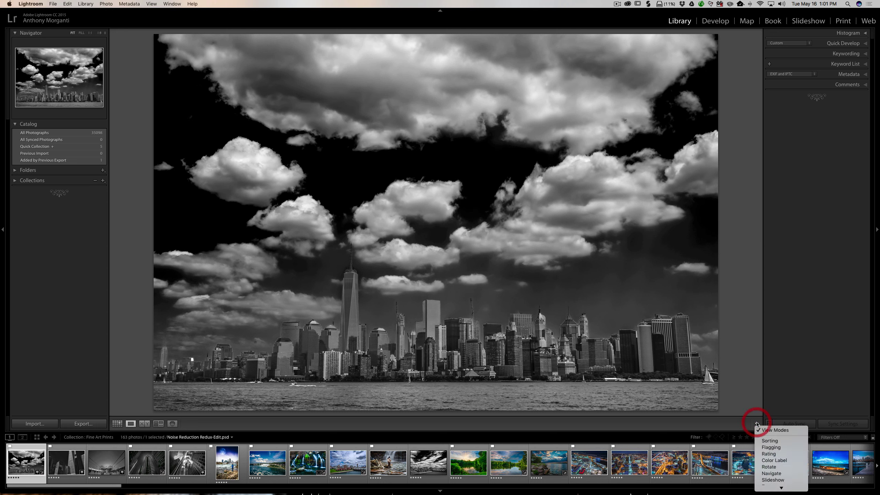
pyautogui.click(769, 441)
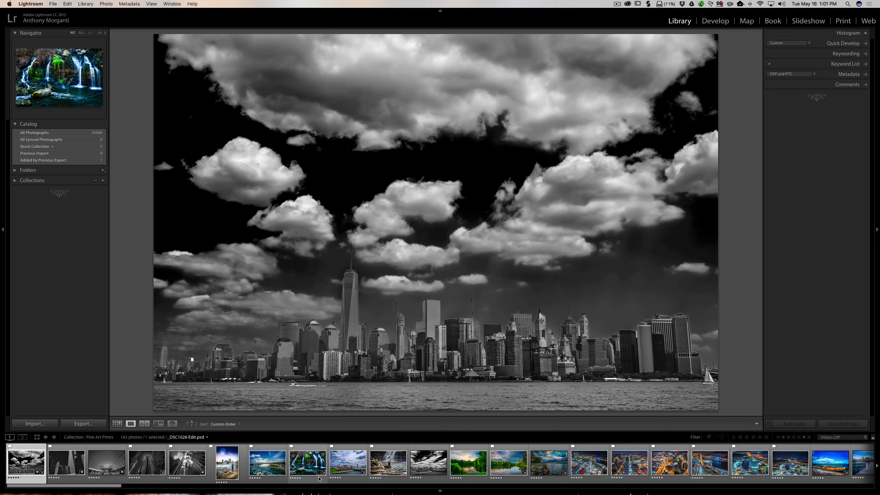
pyautogui.click(235, 424)
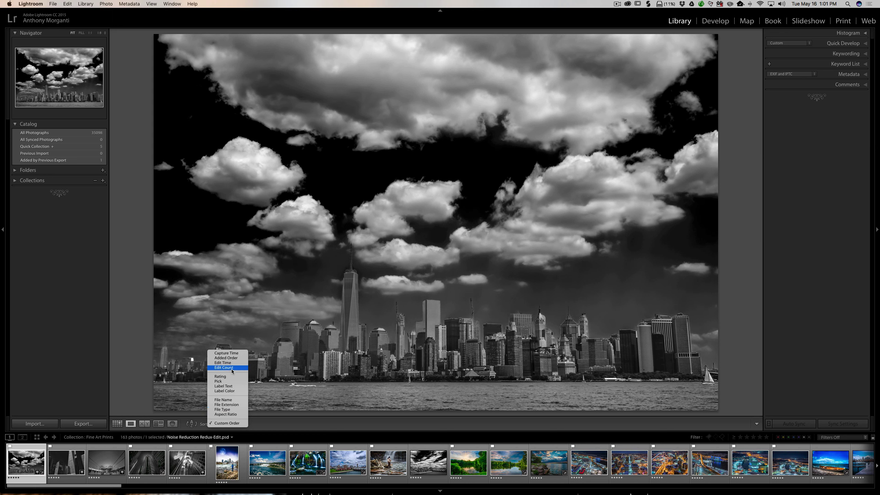
pyautogui.click(276, 422)
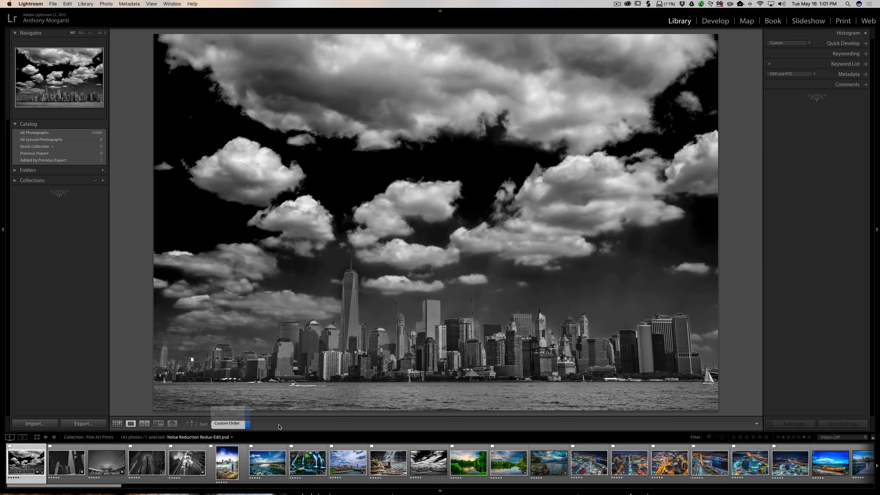
pyautogui.click(192, 424)
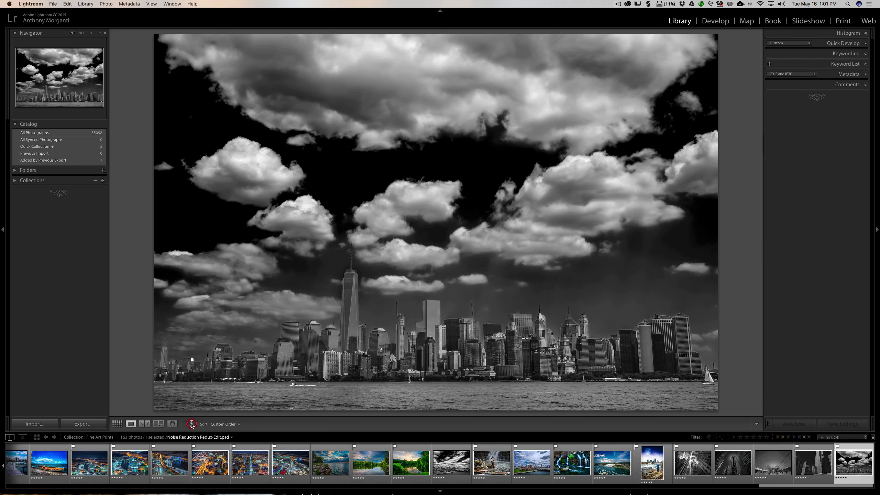
pyautogui.click(191, 424)
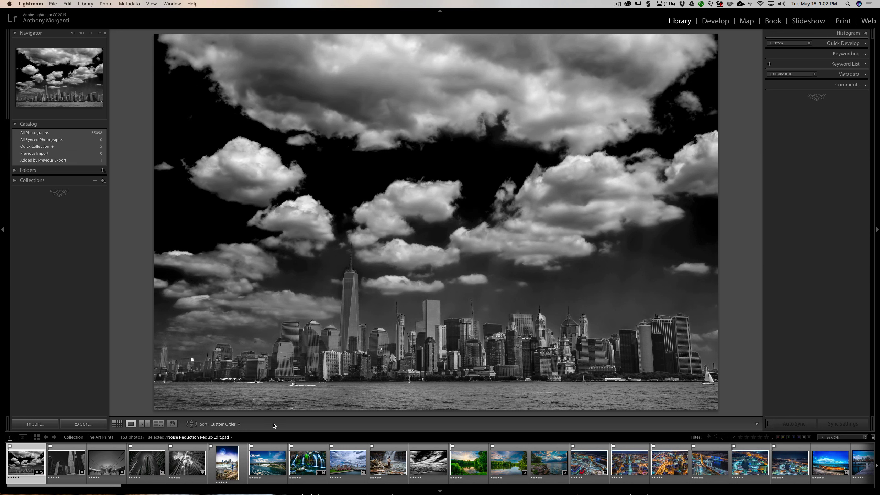
# - Add the Flagging and Rating controls to the Library toolbar
pyautogui.click(756, 423)
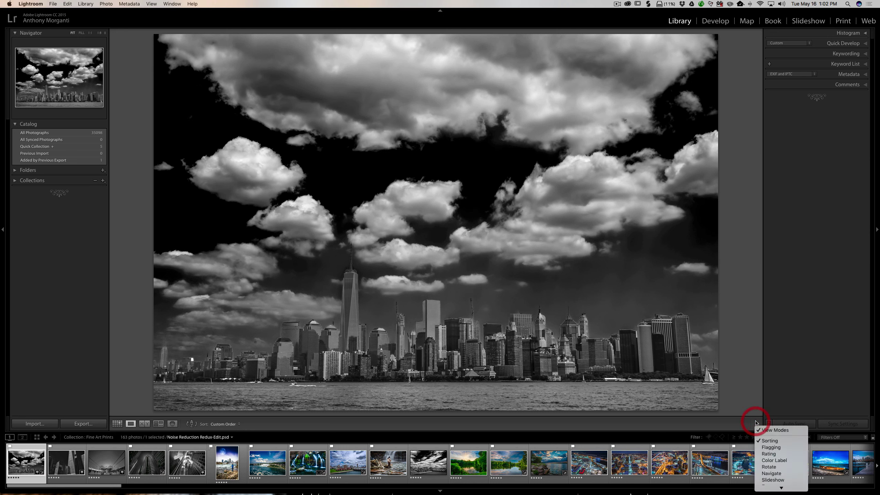
pyautogui.click(765, 449)
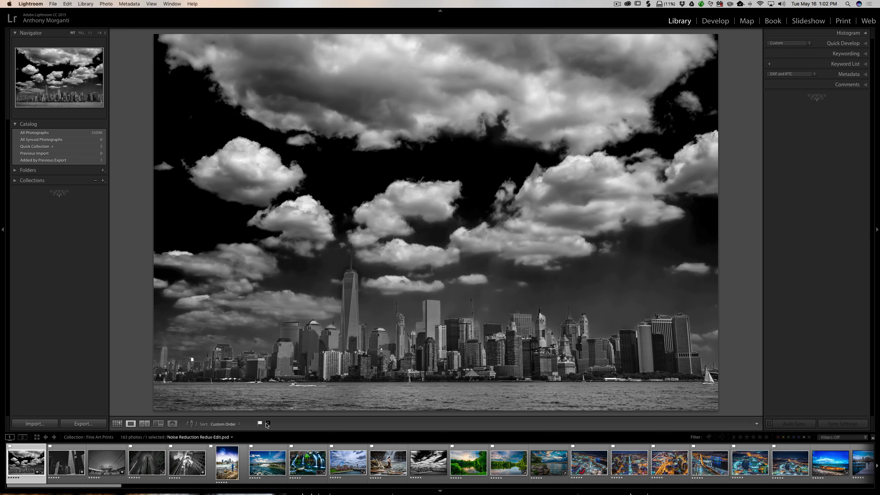
pyautogui.click(757, 423)
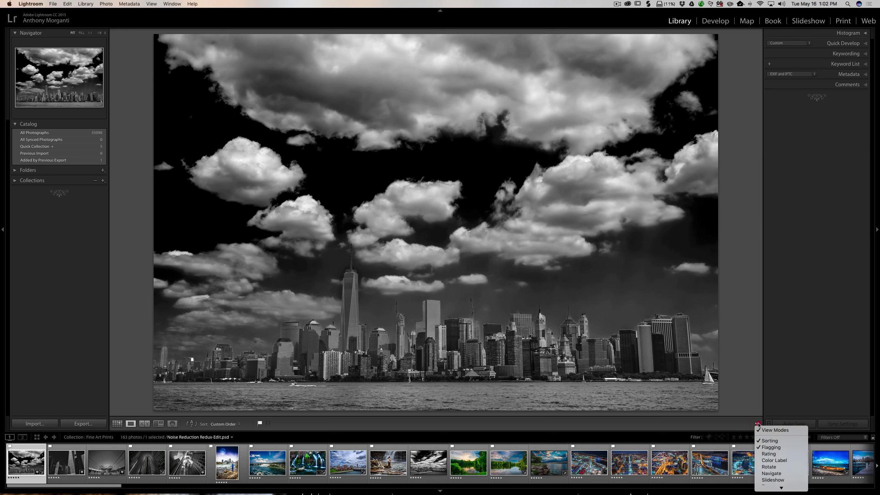
pyautogui.click(768, 454)
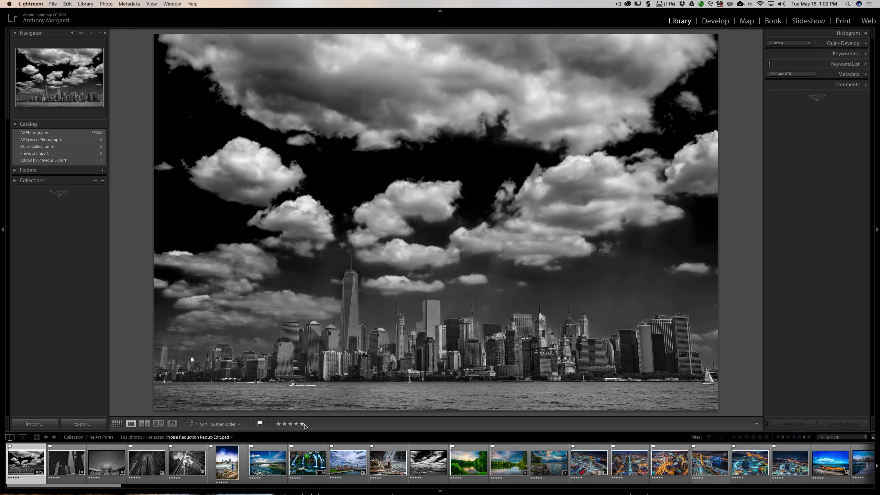
pyautogui.click(756, 424)
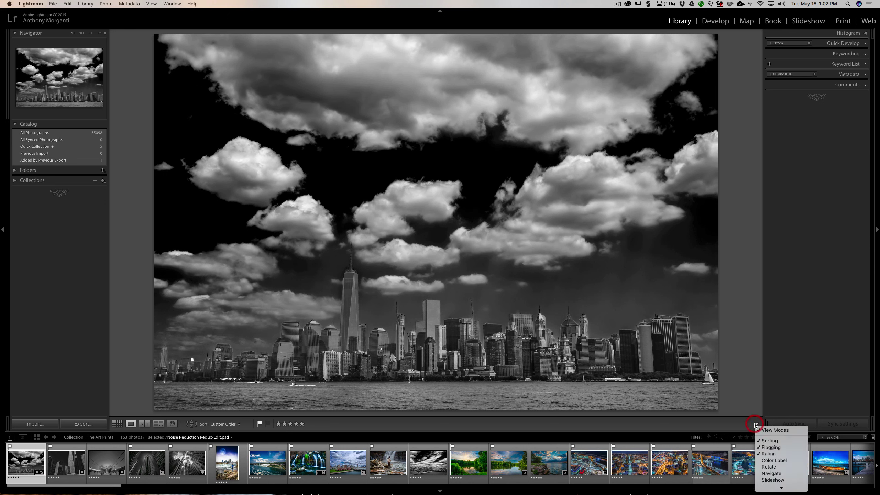
pyautogui.click(335, 425)
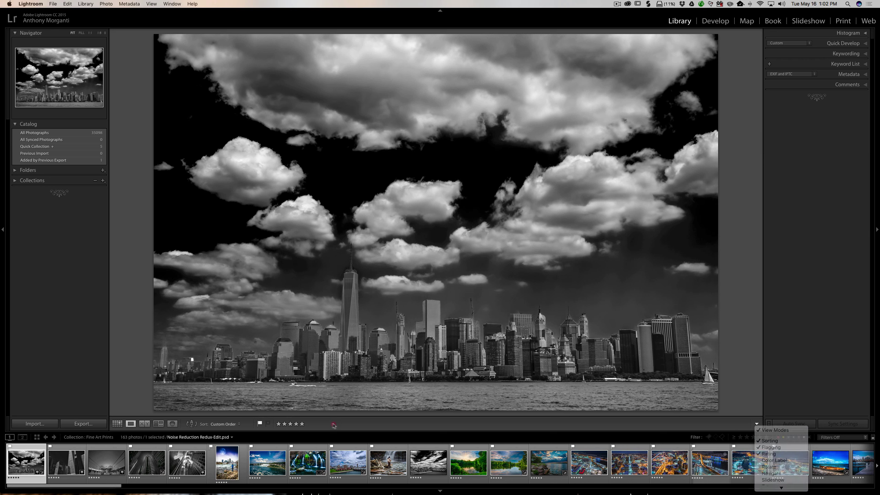
# - Try the stars, ending at 5 stars, and flag the photo rejected, then picked
pyautogui.click(291, 424)
pyautogui.click(296, 423)
pyautogui.click(302, 423)
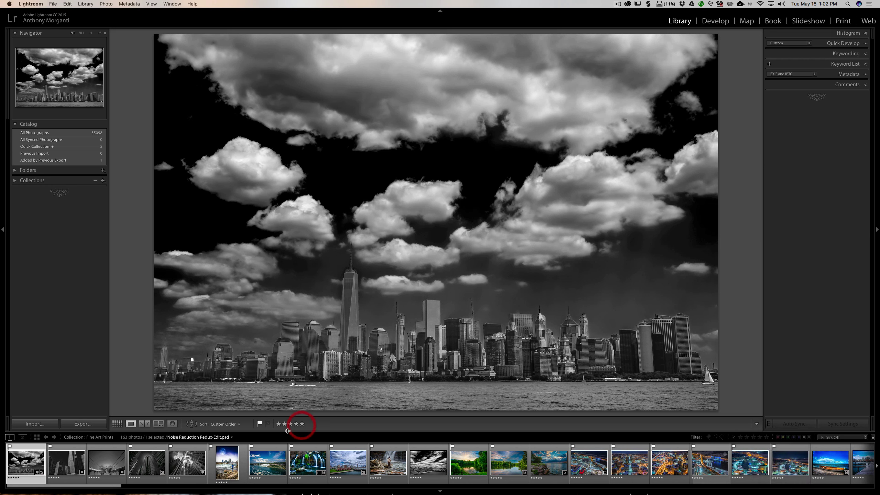
pyautogui.click(268, 423)
pyautogui.click(260, 424)
# - Add Color Label and Rotate controls, rotating the photo 90° clockwise and back
pyautogui.click(757, 423)
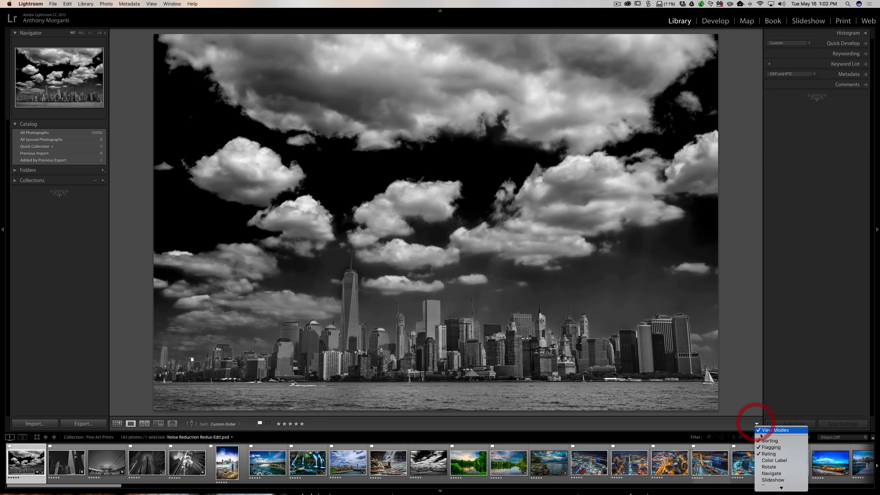
pyautogui.click(766, 461)
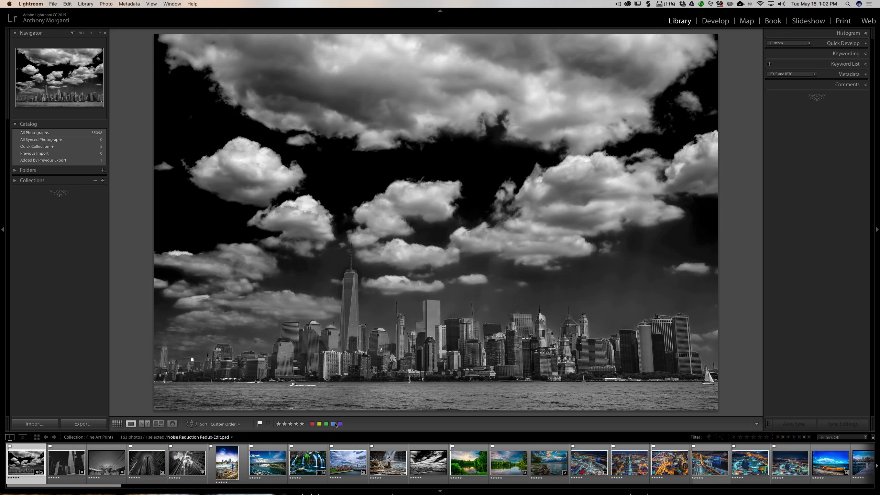
pyautogui.click(758, 422)
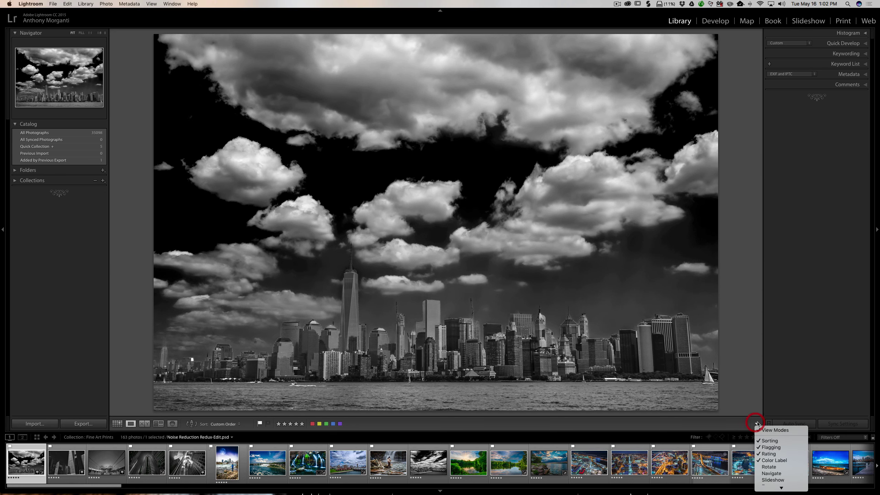
pyautogui.click(768, 466)
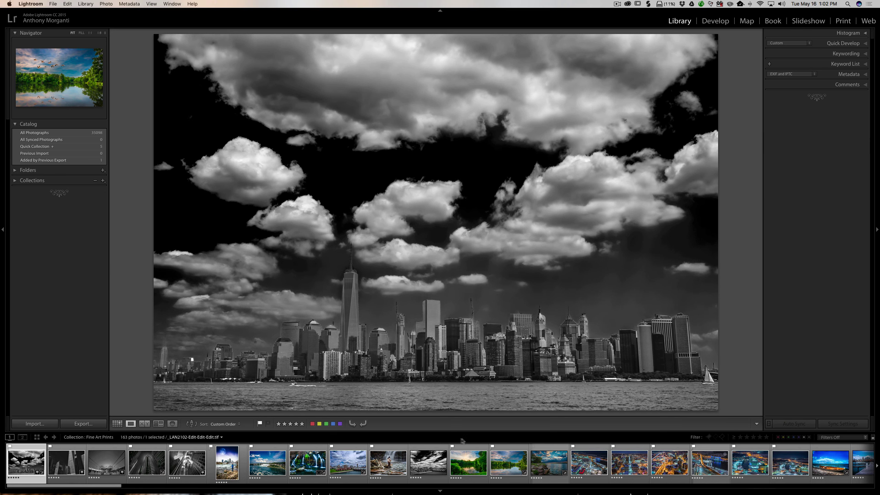
pyautogui.click(363, 423)
pyautogui.click(352, 423)
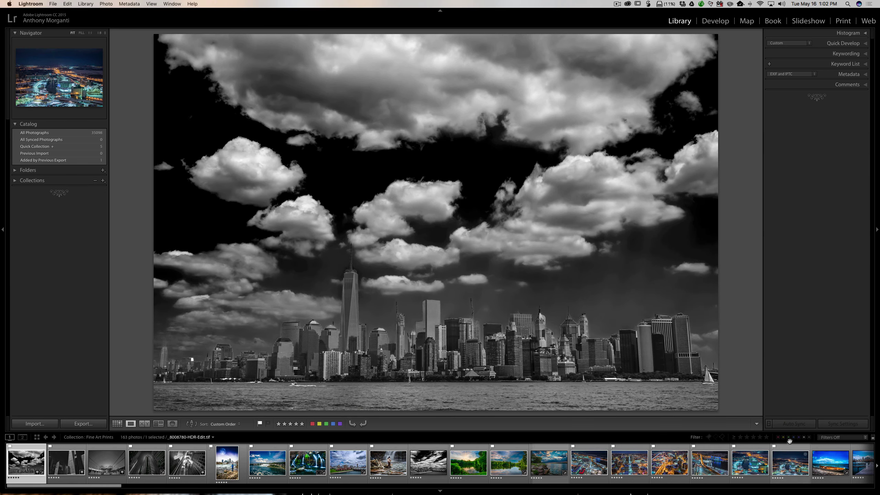
# - Add Navigate arrows, step forward two photos and back two to the skyline photo
pyautogui.click(757, 423)
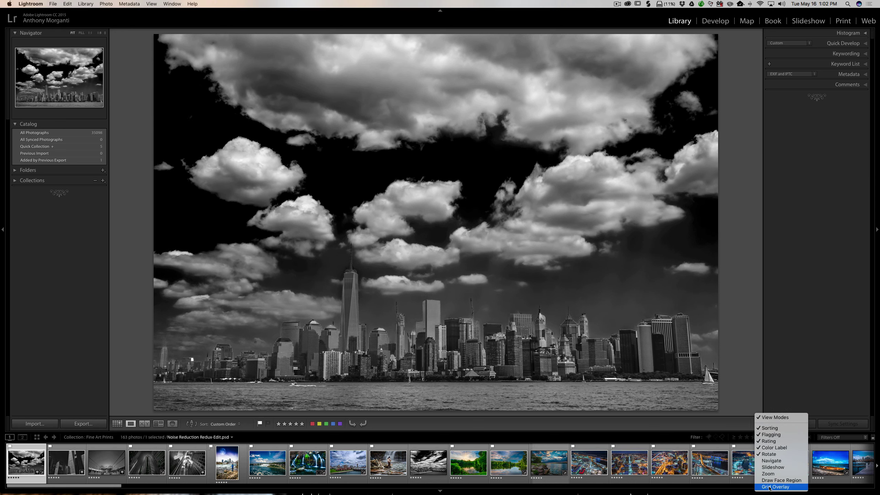
pyautogui.click(770, 461)
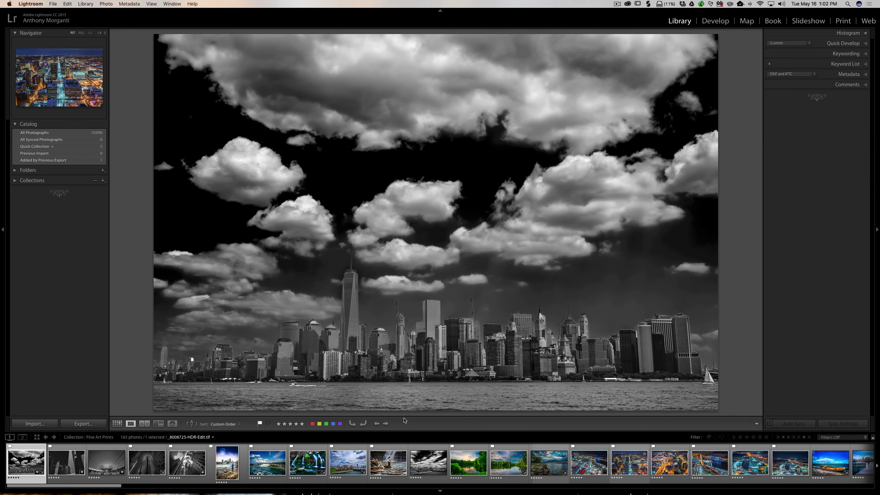
pyautogui.click(385, 423)
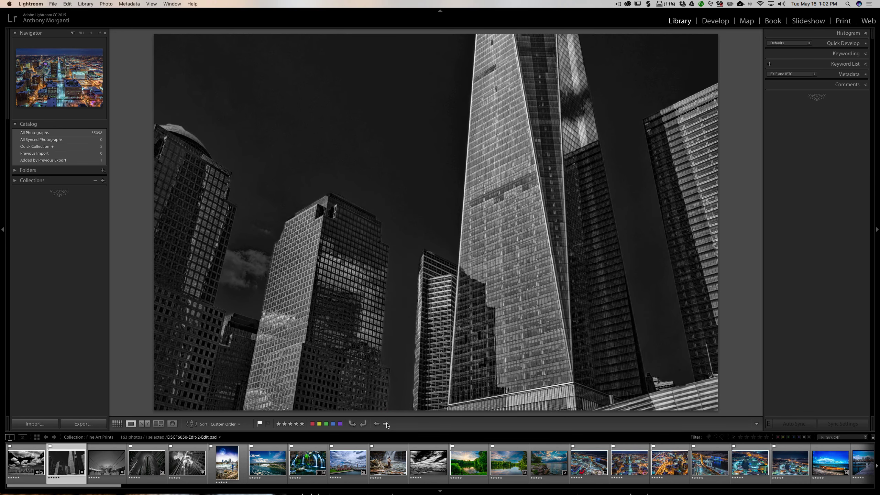
pyautogui.click(386, 423)
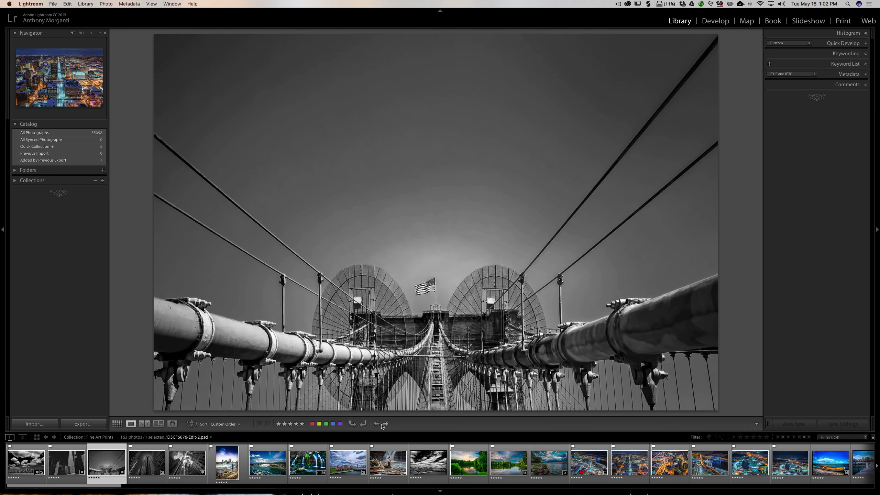
pyautogui.click(377, 424)
pyautogui.click(377, 424)
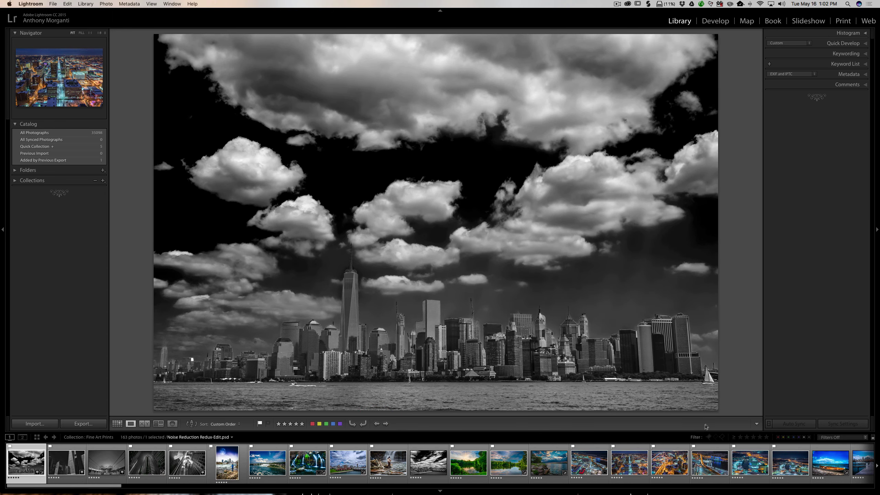
pyautogui.click(757, 423)
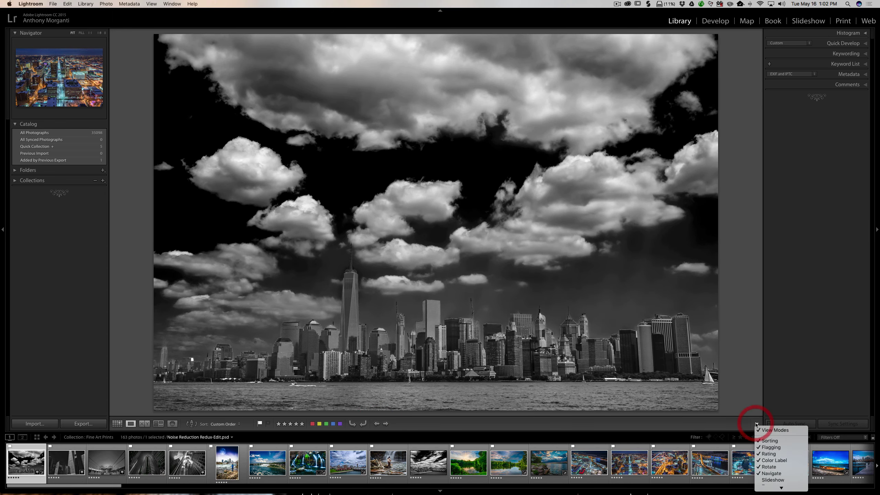
# - Add the Slideshow play button to the Library toolbar and start an impromptu slideshow
pyautogui.click(769, 480)
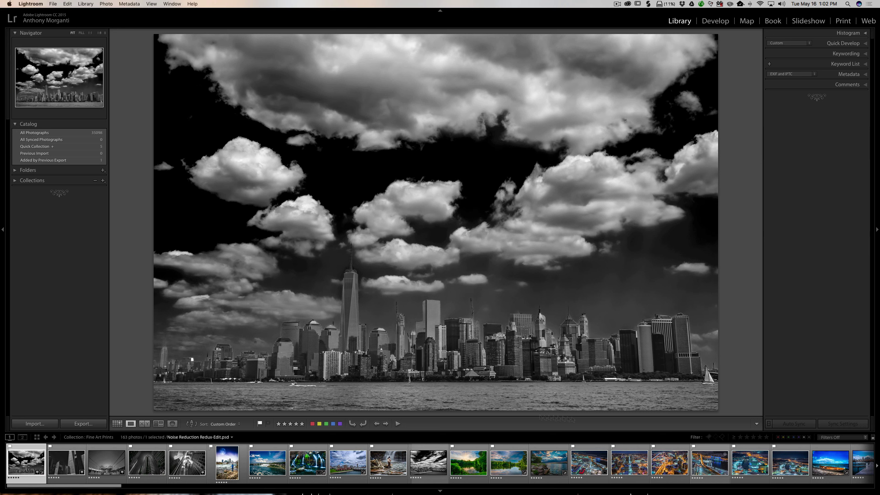
pyautogui.click(397, 423)
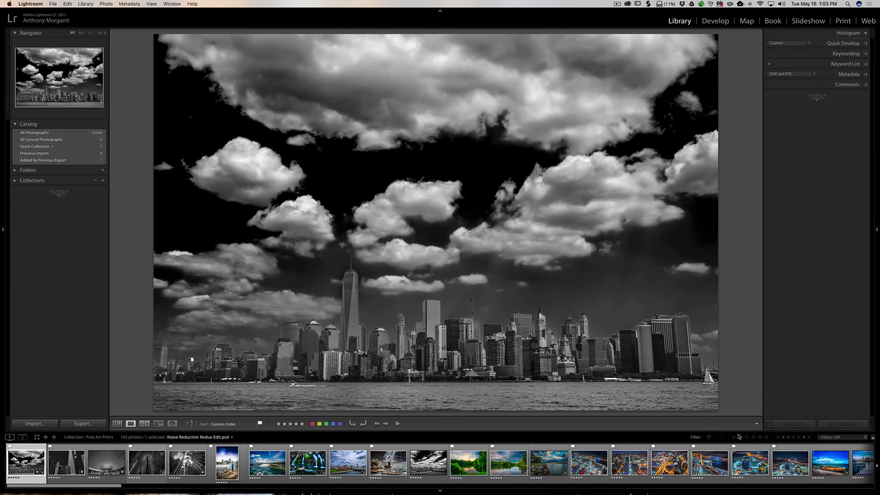
# - Add the Zoom slider to the Library toolbar and drag it to zoom into the skyline photo
pyautogui.click(757, 423)
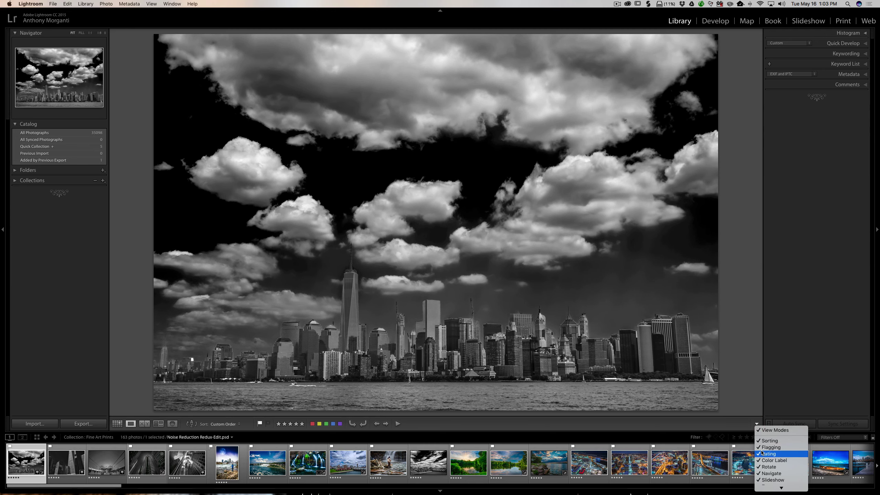
pyautogui.click(767, 474)
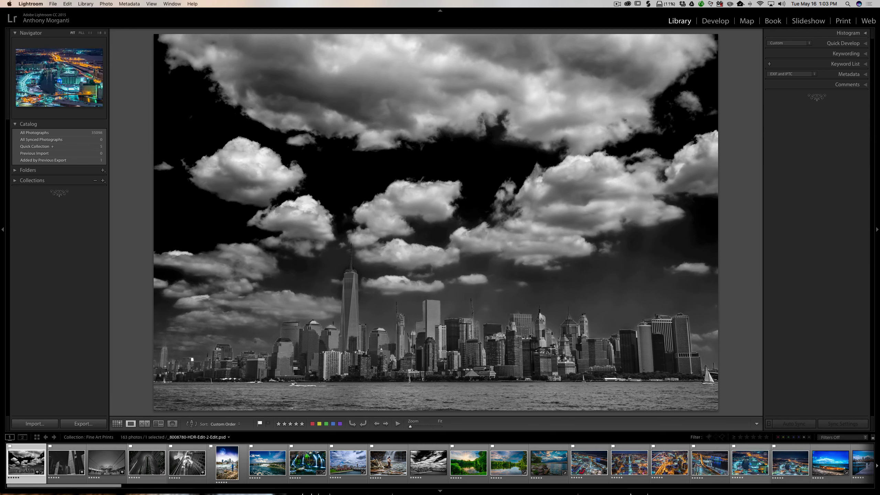
pyautogui.moveTo(410, 427)
pyautogui.mouseDown()
pyautogui.moveTo(429, 427)
pyautogui.moveTo(412, 427)
pyautogui.mouseUp()
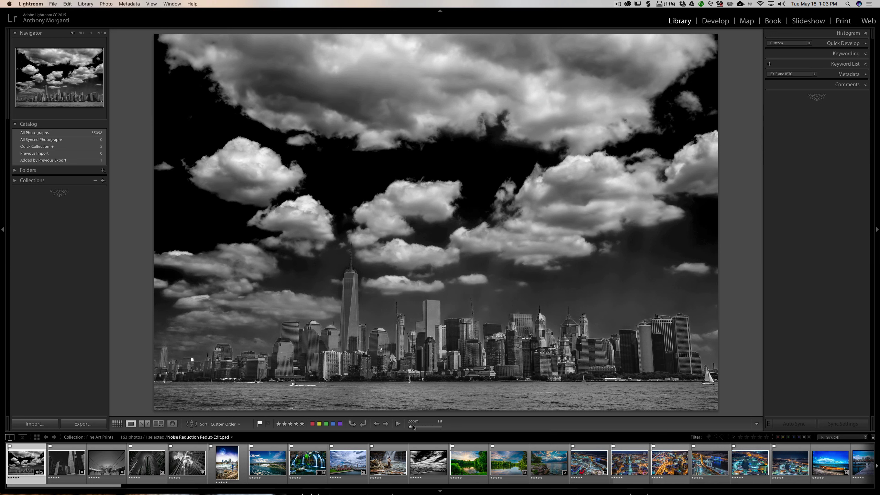
# - Add Draw Face Region and Grid Overlay to the Library toolbar, toggling and resizing the grid
pyautogui.click(757, 423)
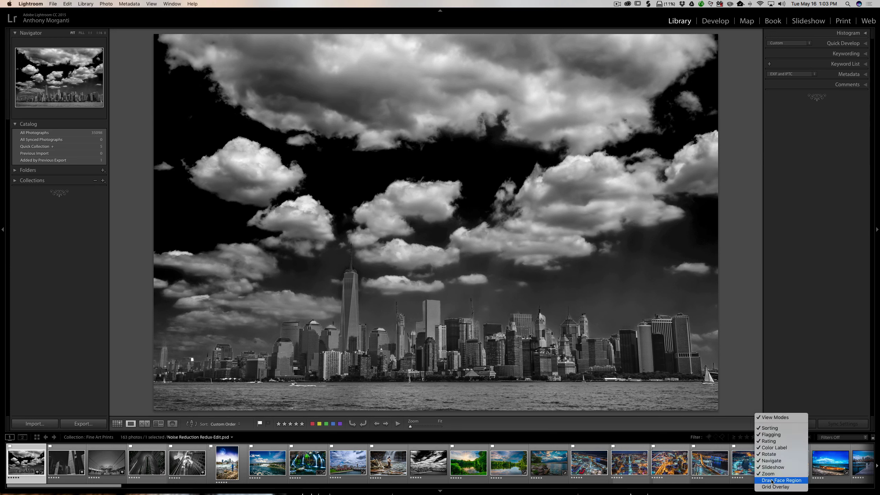
pyautogui.click(779, 480)
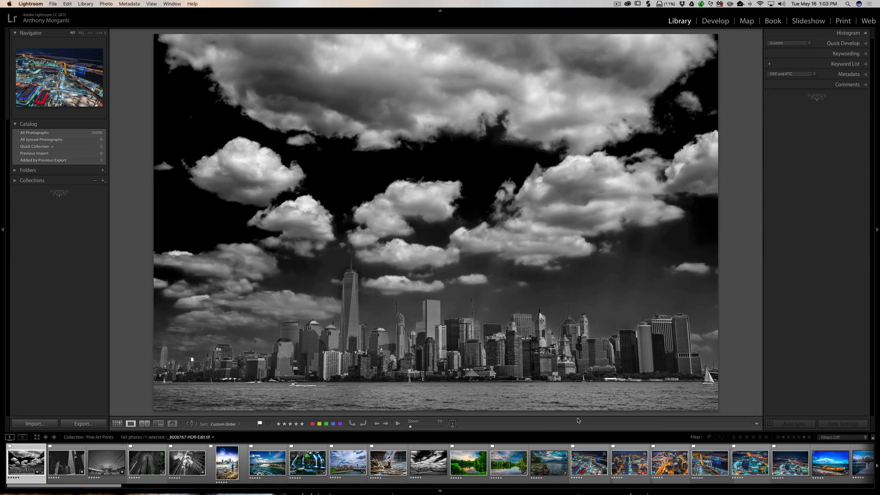
pyautogui.click(757, 423)
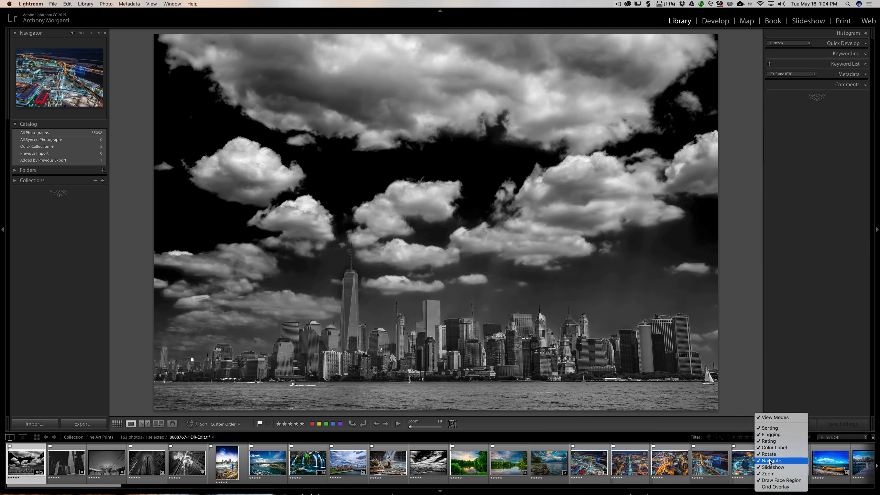
pyautogui.click(775, 488)
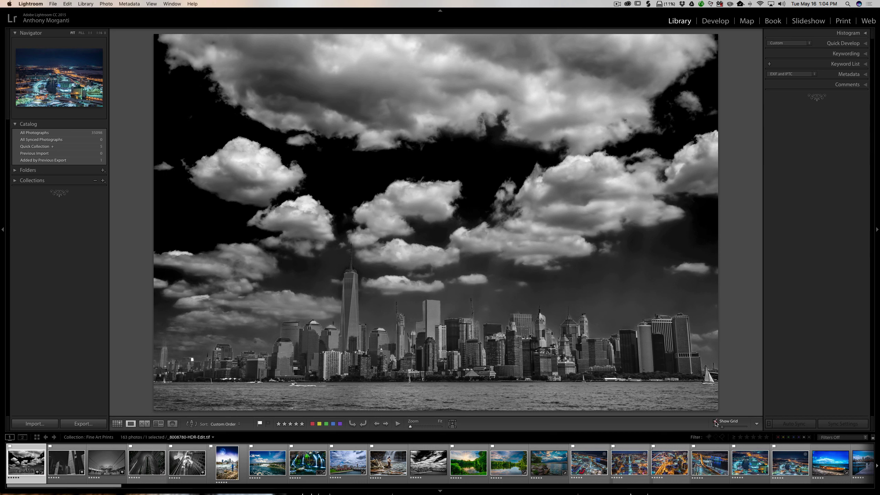
pyautogui.click(715, 421)
pyautogui.moveTo(723, 427)
pyautogui.mouseDown()
pyautogui.moveTo(731, 427)
pyautogui.moveTo(719, 426)
pyautogui.mouseUp()
pyautogui.click(715, 421)
# - In Develop, add View Modes and try Reference, Before/After, then single-photo Loupe view
pyautogui.click(715, 22)
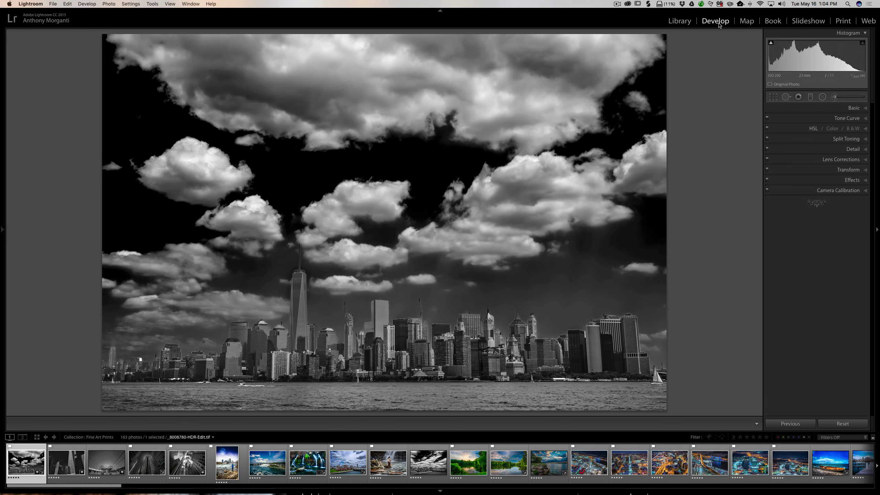
pyautogui.click(757, 423)
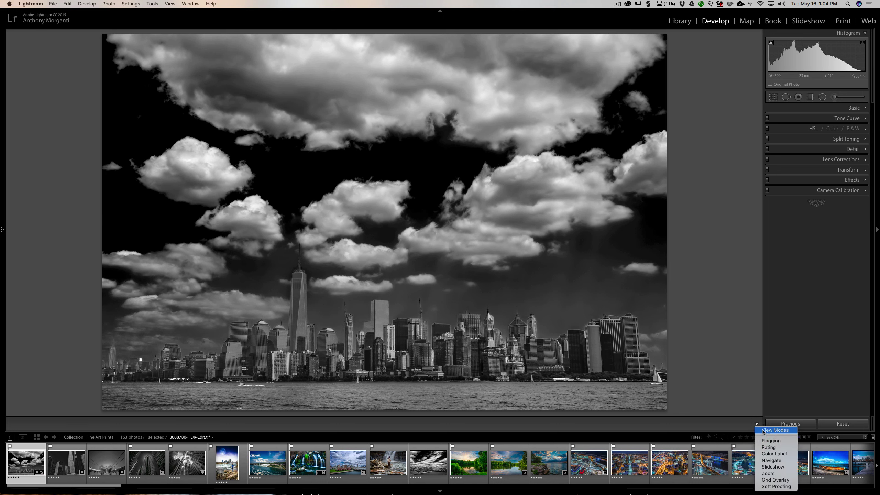
pyautogui.click(758, 430)
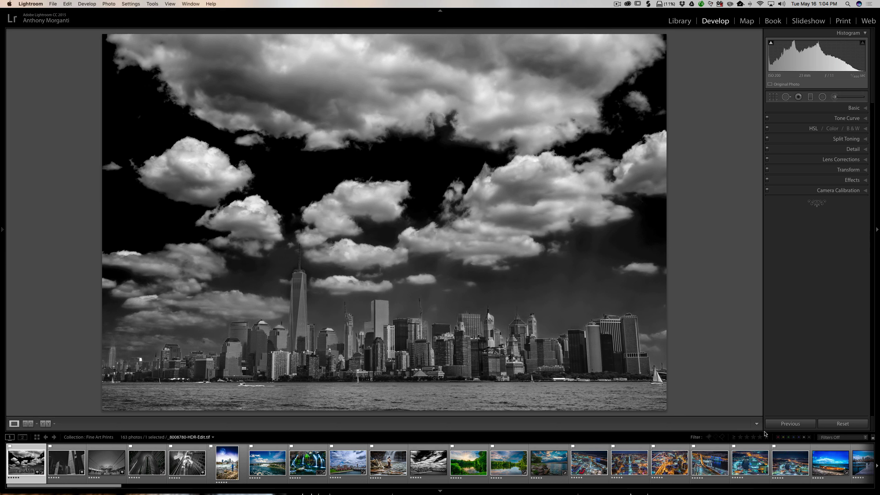
pyautogui.click(28, 424)
pyautogui.click(43, 426)
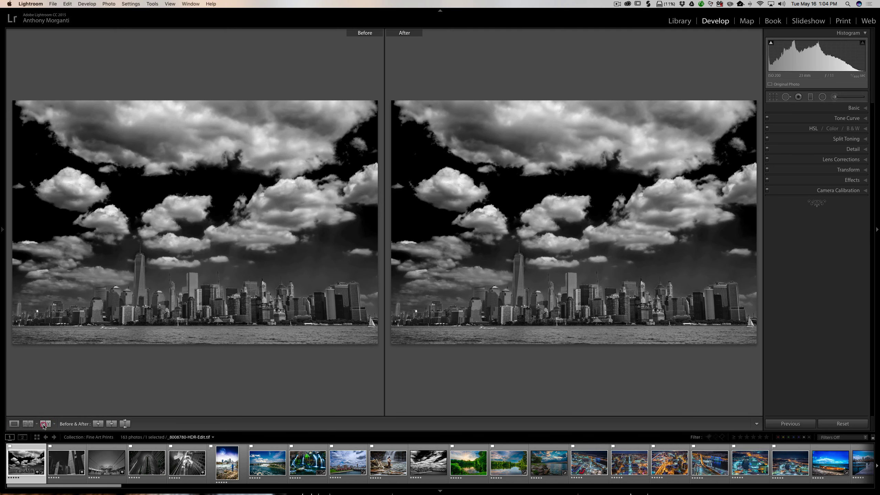
pyautogui.click(15, 424)
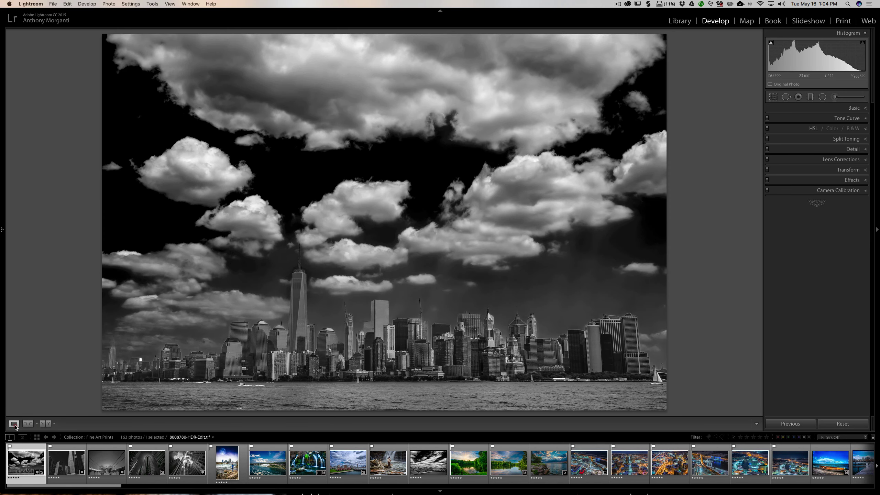
# - Add Flagging, Rating, Color Label and Navigate controls to the Develop toolbar
pyautogui.click(756, 424)
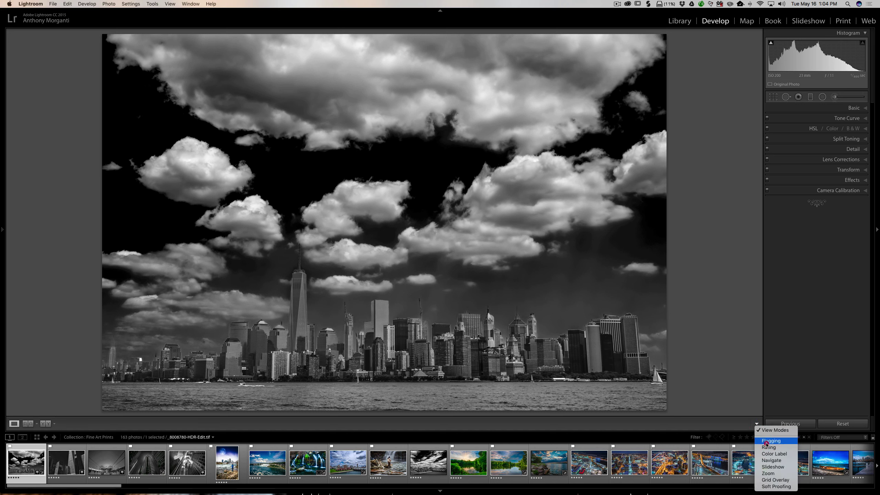
pyautogui.click(766, 442)
pyautogui.click(756, 424)
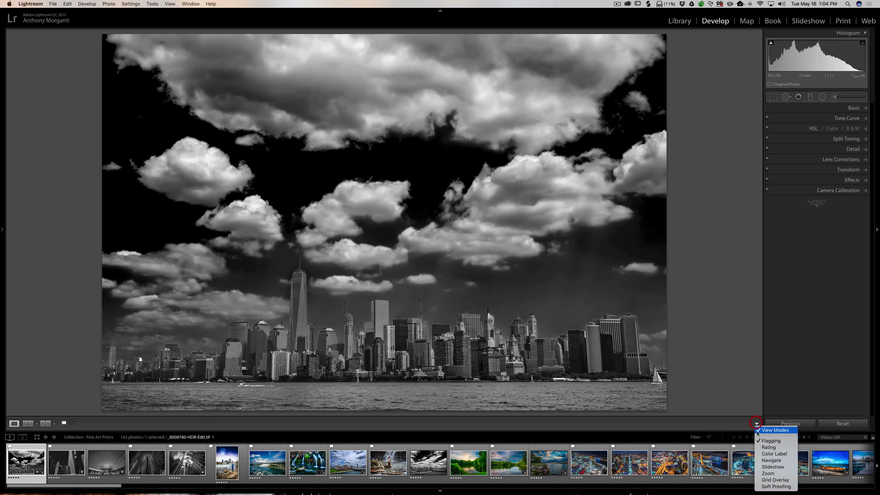
pyautogui.click(768, 447)
pyautogui.click(756, 423)
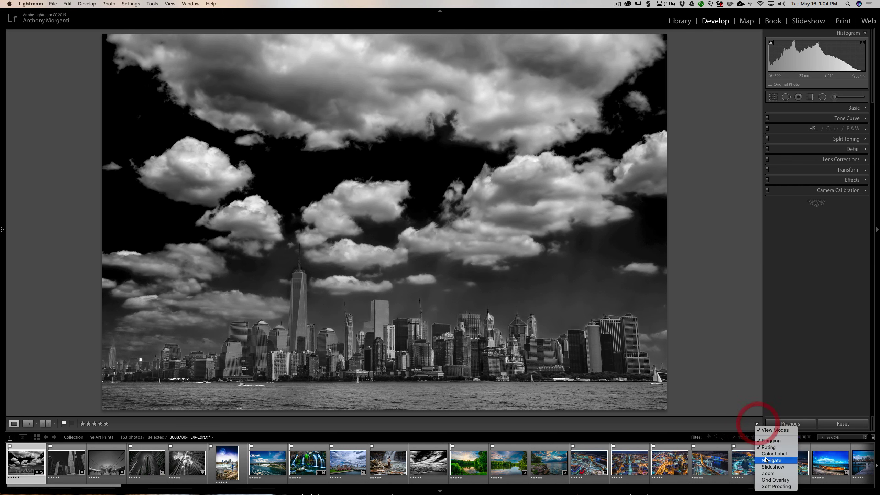
pyautogui.click(774, 453)
pyautogui.click(756, 423)
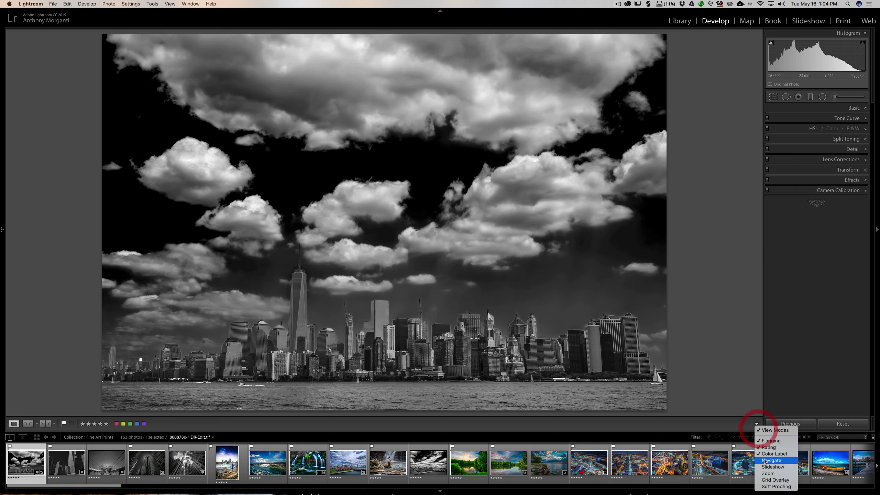
pyautogui.click(765, 461)
# - Add Slideshow, Zoom and Grid Overlay controls to the Develop toolbar
pyautogui.click(756, 424)
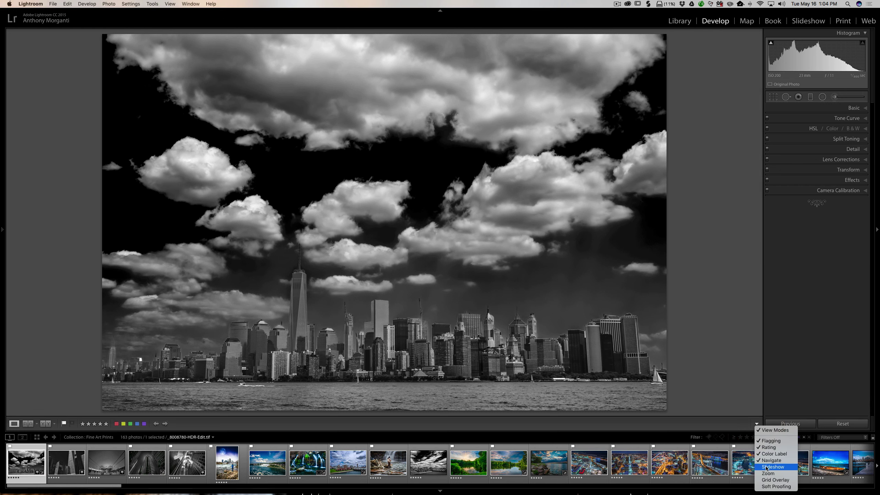
pyautogui.click(766, 468)
pyautogui.click(757, 424)
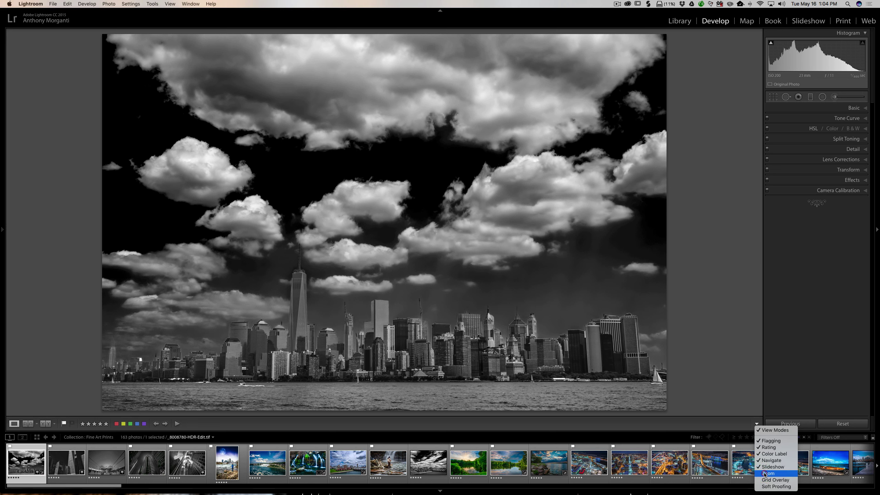
pyautogui.click(765, 473)
pyautogui.click(757, 423)
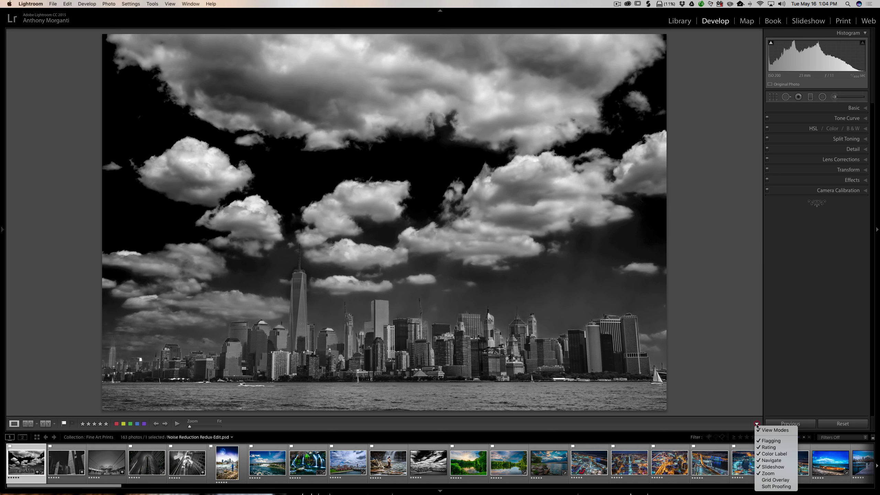
pyautogui.click(762, 480)
pyautogui.click(756, 424)
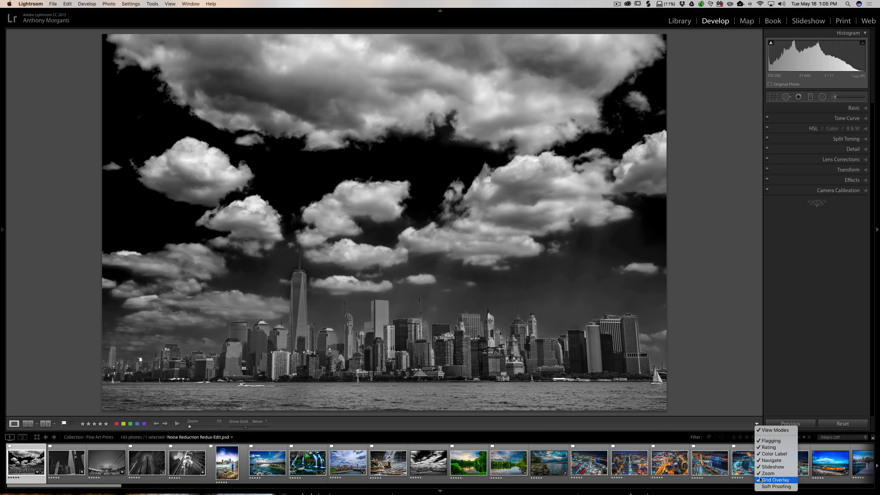
# - Check Soft Proofing in the Develop toolbar's content list, leaving proofing itself off
pyautogui.click(765, 487)
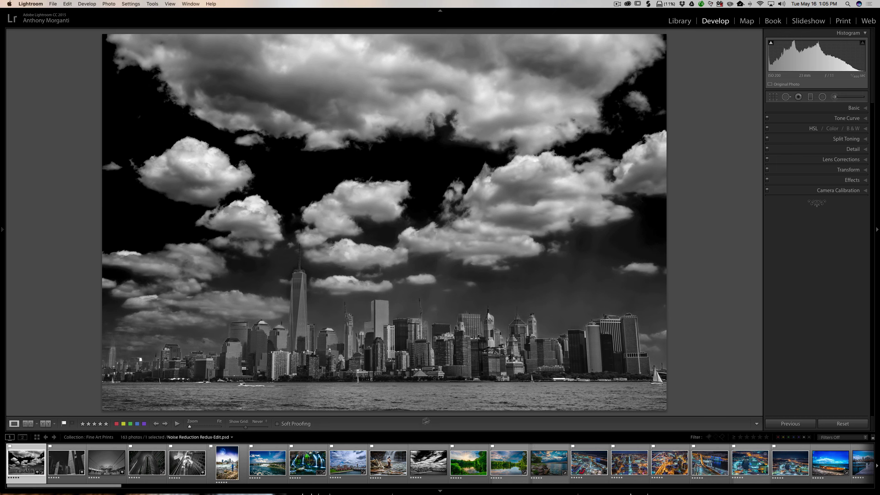
# - In the Map module, add the Map Style control to the map toolbar
pyautogui.click(747, 22)
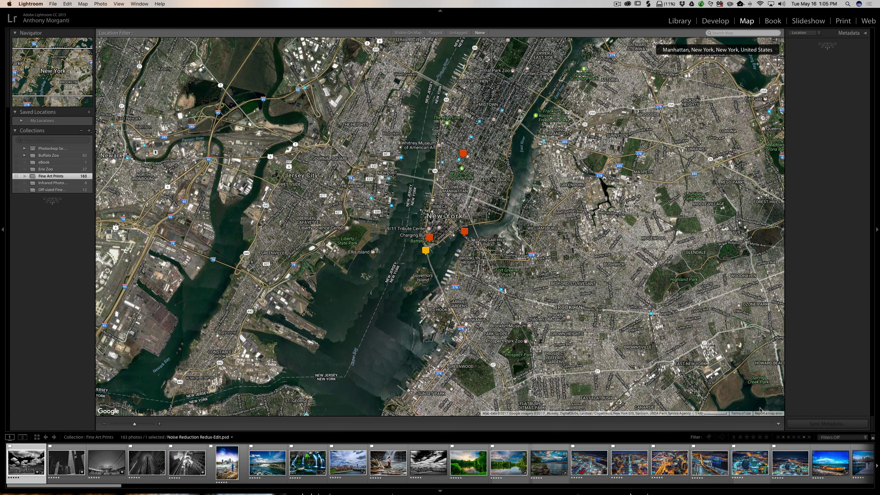
pyautogui.click(778, 423)
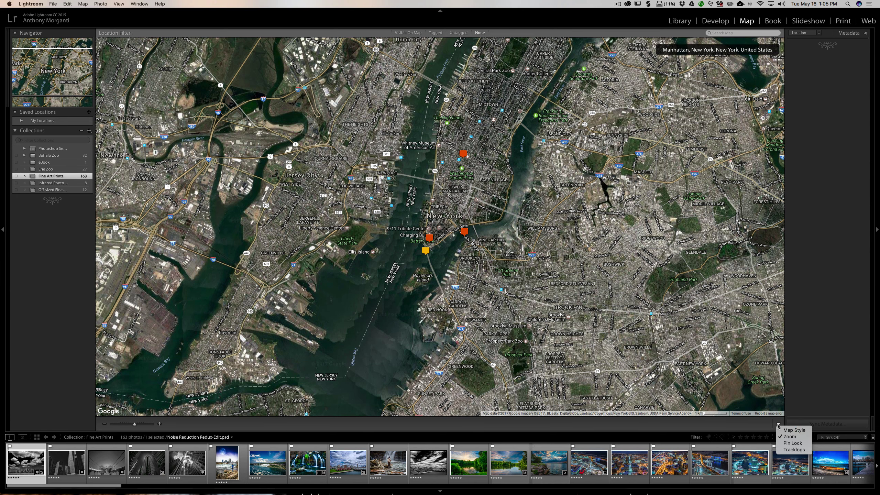
pyautogui.click(785, 430)
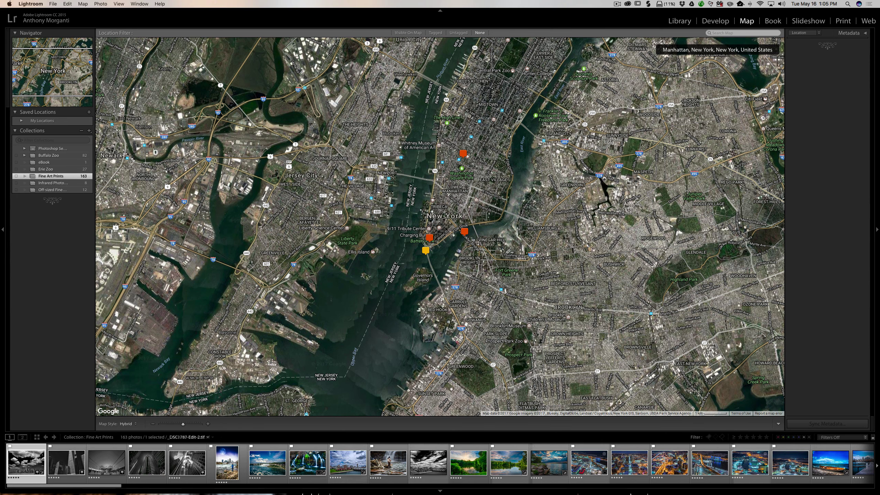
# - Preview the Road Map, Satellite, Terrain, Light and Dark map styles, then return to Hybrid
pyautogui.click(127, 423)
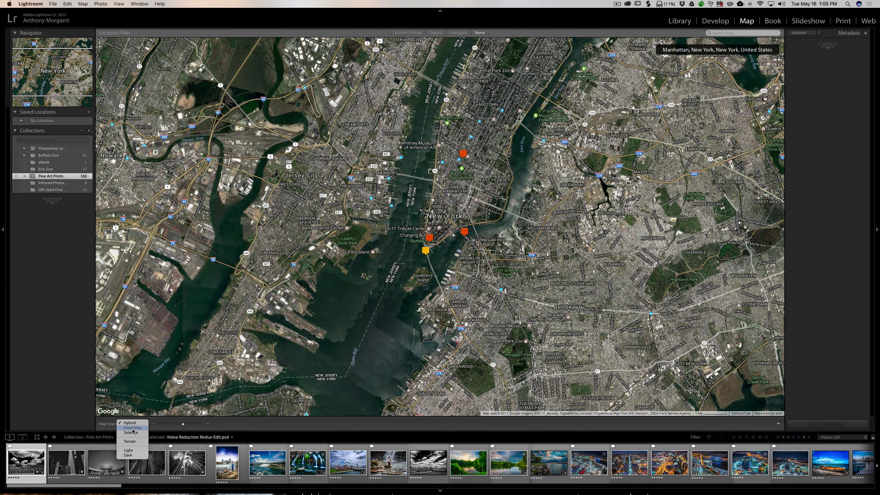
pyautogui.click(131, 431)
pyautogui.click(131, 424)
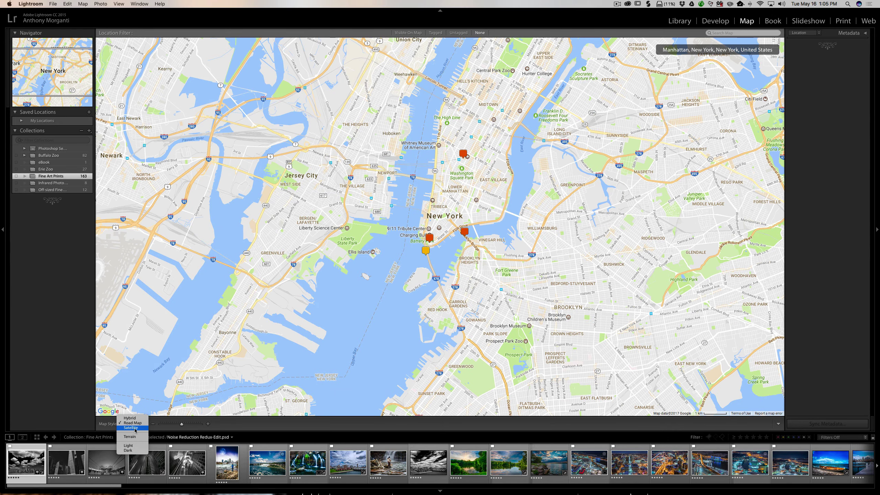
pyautogui.click(135, 429)
pyautogui.click(131, 424)
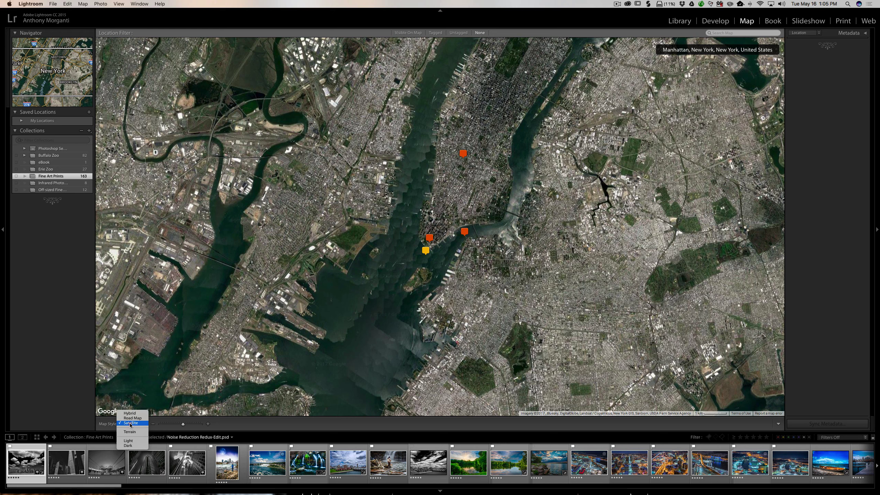
pyautogui.click(129, 431)
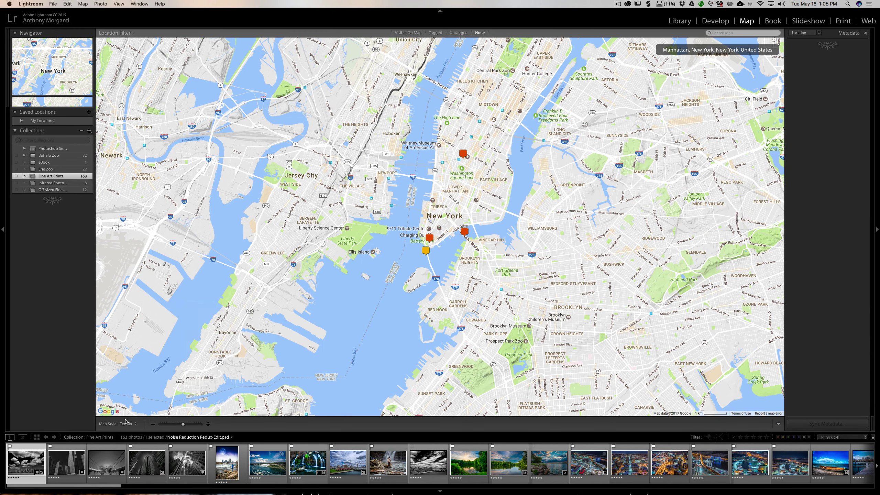
pyautogui.click(131, 420)
pyautogui.click(129, 431)
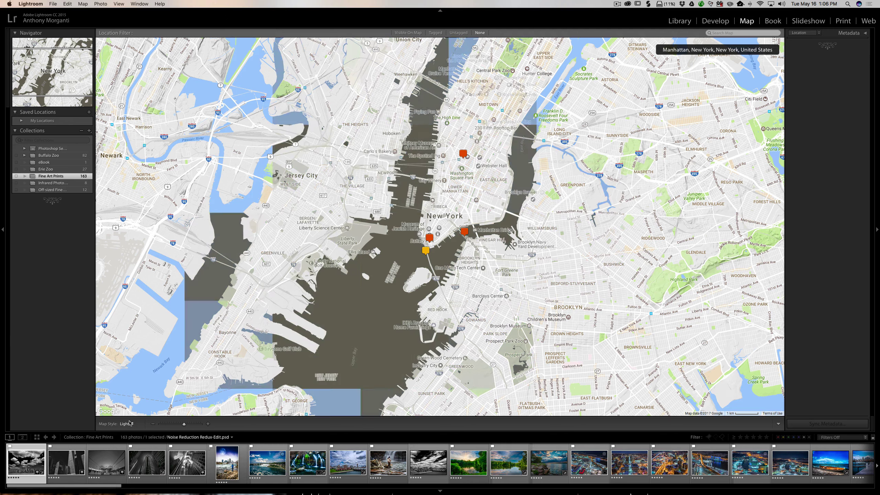
pyautogui.click(127, 423)
pyautogui.click(128, 427)
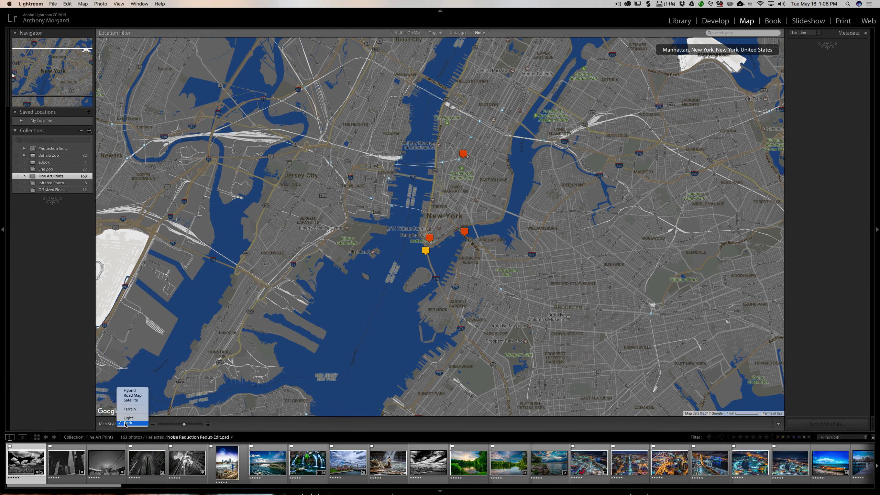
pyautogui.click(129, 390)
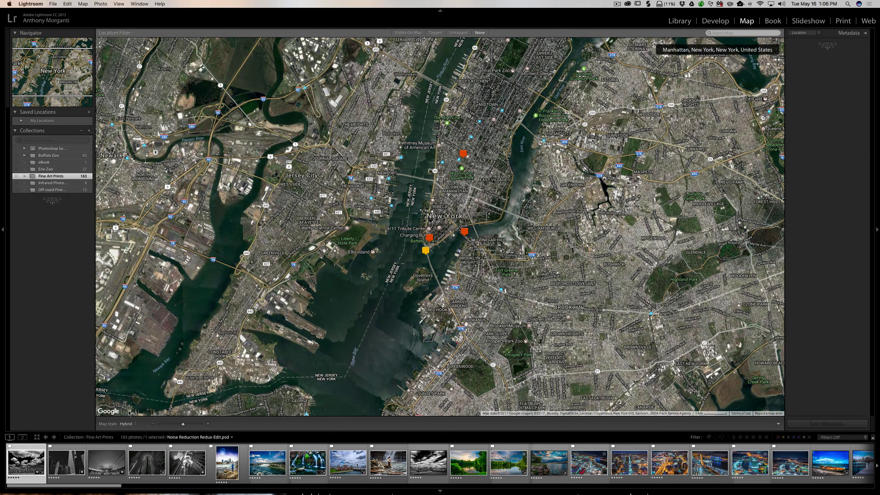
pyautogui.click(128, 424)
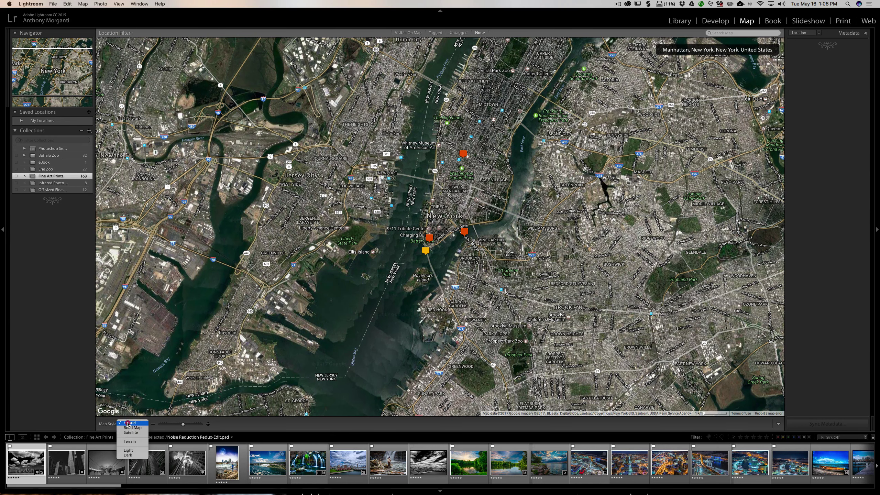
# - Zoom the map in on lower Manhattan and add Pin Lock to the map toolbar
pyautogui.click(253, 430)
pyautogui.click(778, 423)
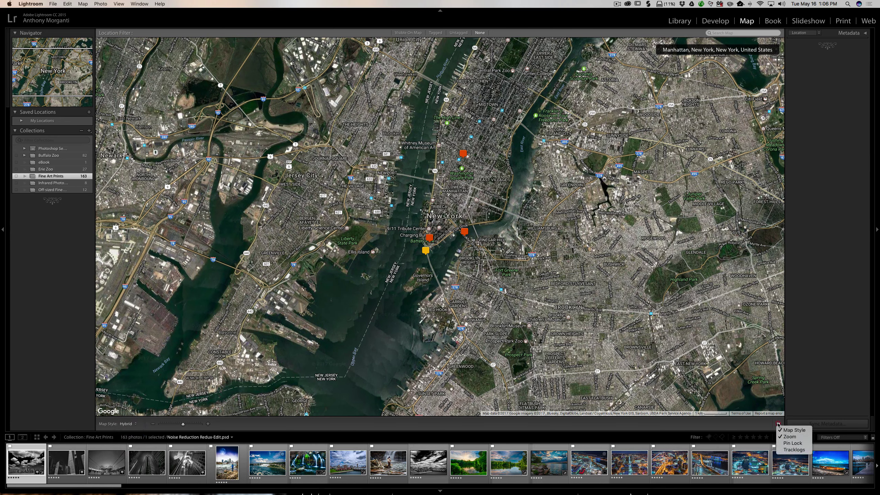
pyautogui.click(793, 443)
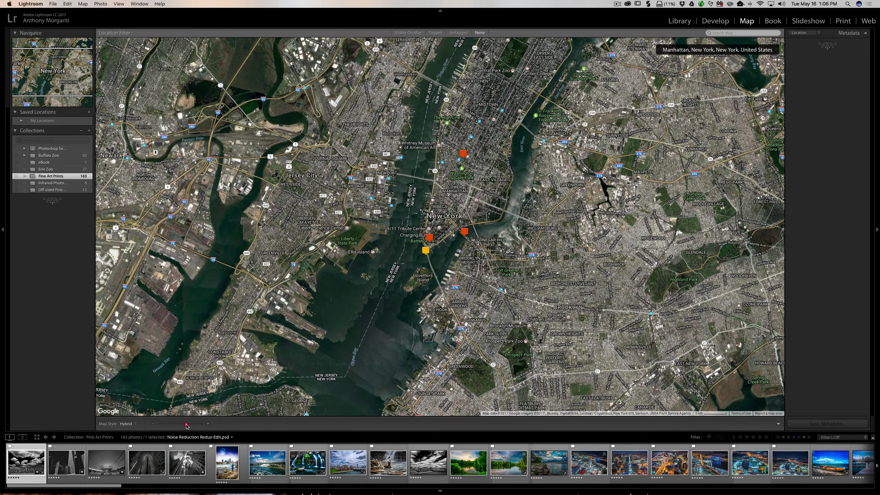
pyautogui.moveTo(187, 425); pyautogui.dragTo(189, 425)
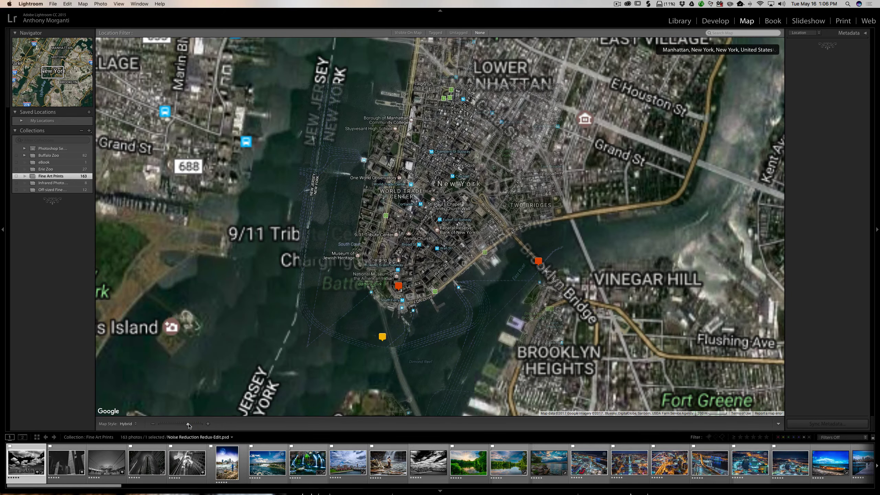
pyautogui.click(779, 425)
pyautogui.click(792, 443)
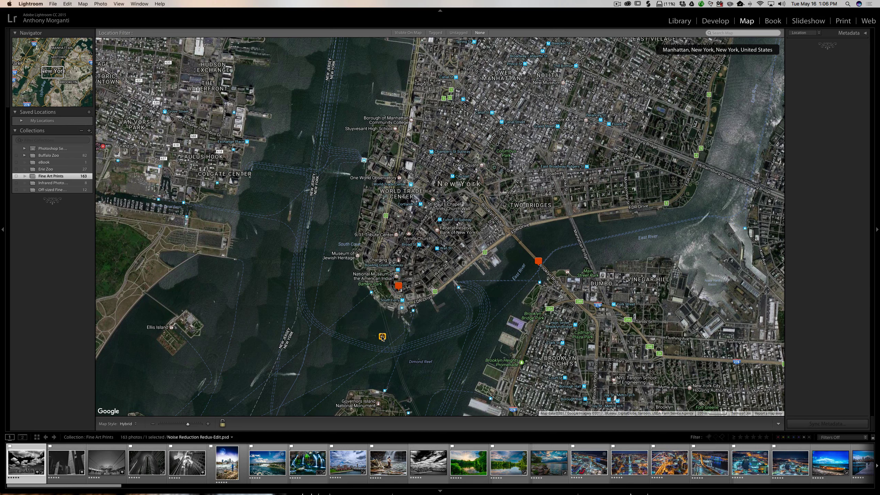
# - Nudge the yellow photo pin slightly left, then lock the markers and confirm it stays put
pyautogui.moveTo(383, 338)
pyautogui.moveTo(382, 337); pyautogui.dragTo(379, 335)
pyautogui.click(223, 424)
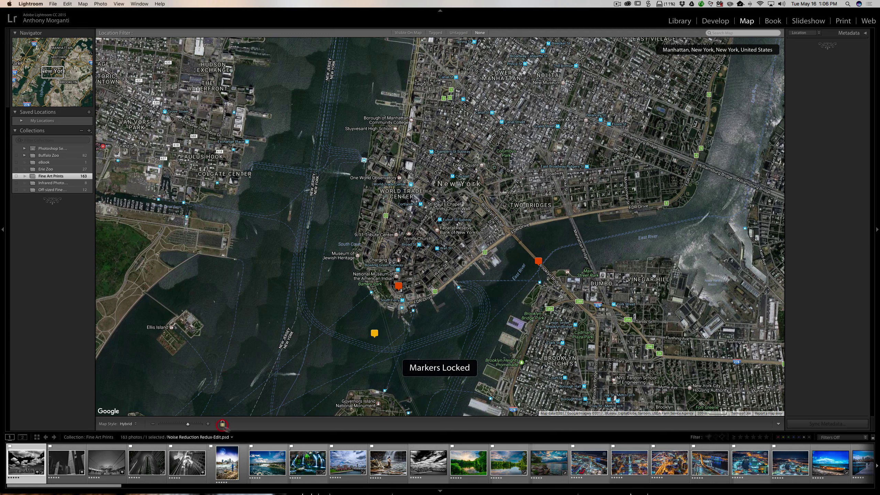
pyautogui.moveTo(375, 333); pyautogui.dragTo(373, 334)
pyautogui.moveTo(398, 288); pyautogui.dragTo(394, 286)
# - Enable Tracklogs in the map toolbar options so the tracklog control appears
pyautogui.click(779, 425)
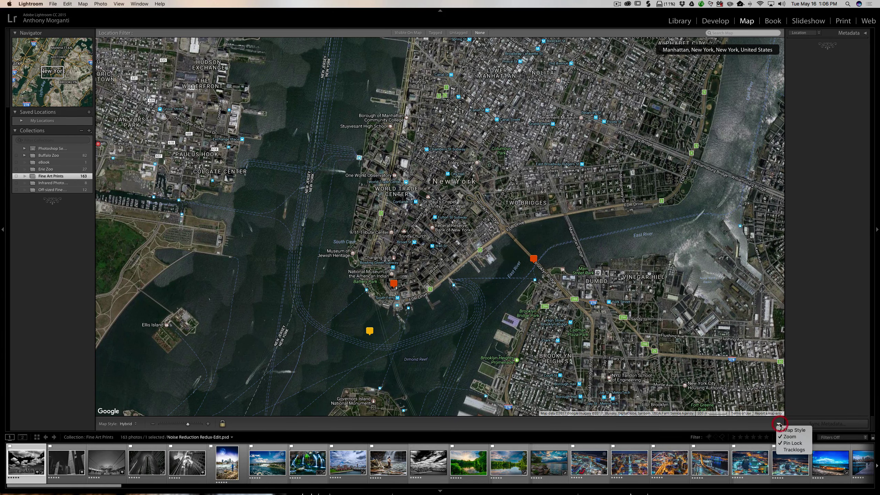
pyautogui.click(789, 450)
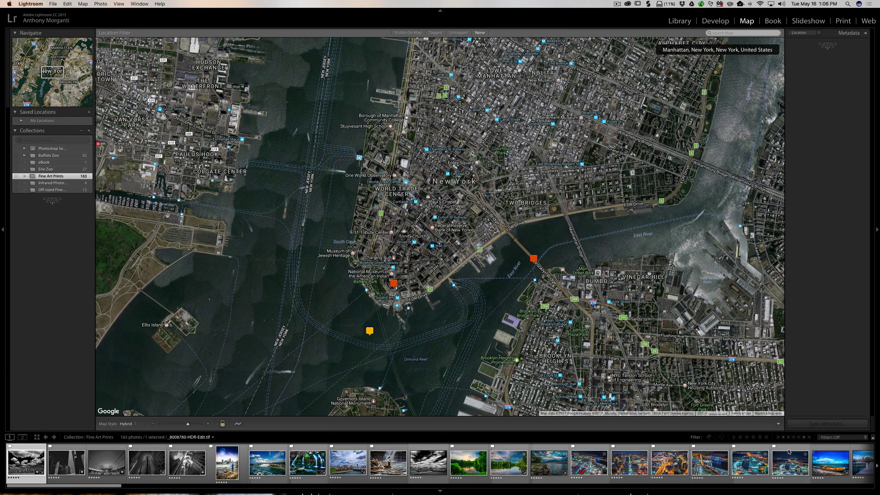
pyautogui.click(778, 423)
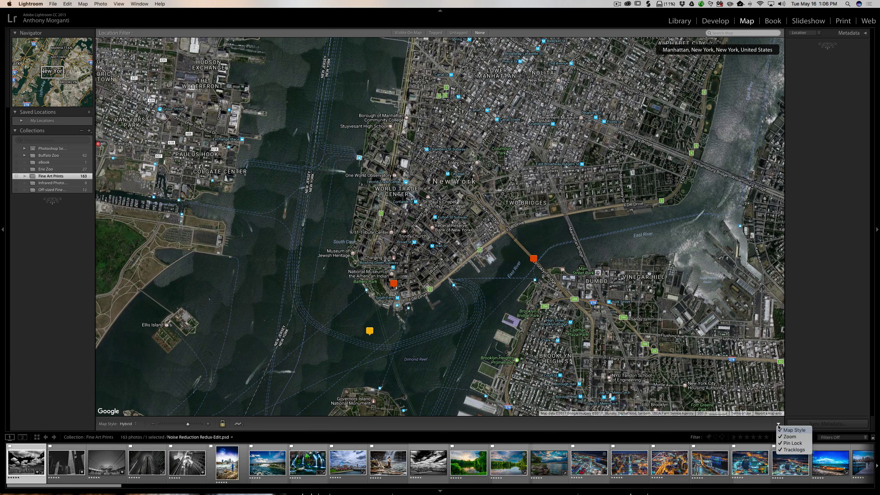
pyautogui.click(778, 423)
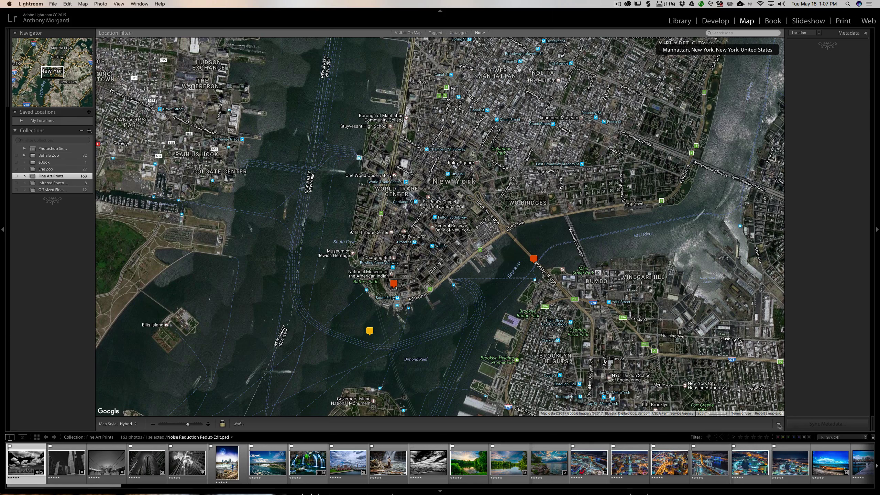
pyautogui.click(238, 424)
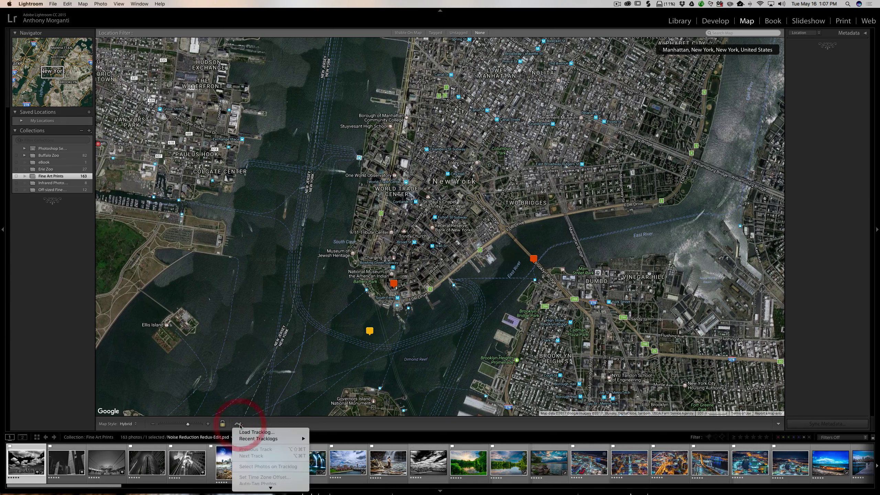
pyautogui.click(247, 432)
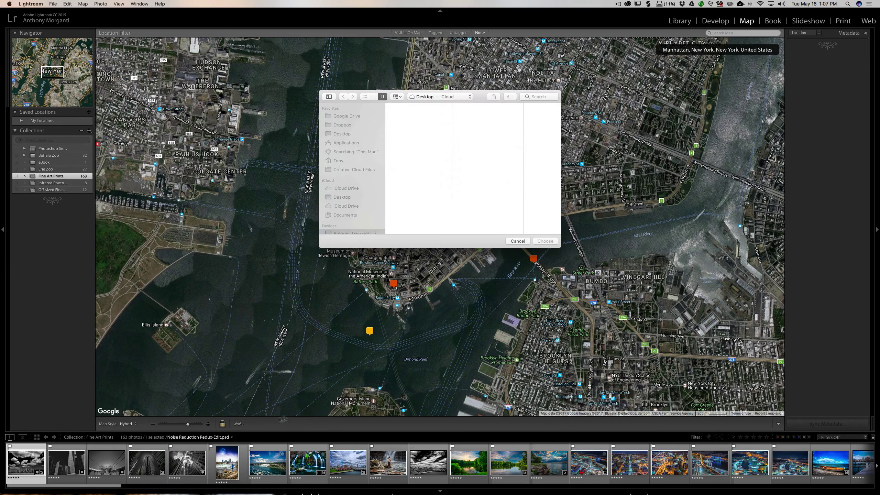
pyautogui.click(518, 242)
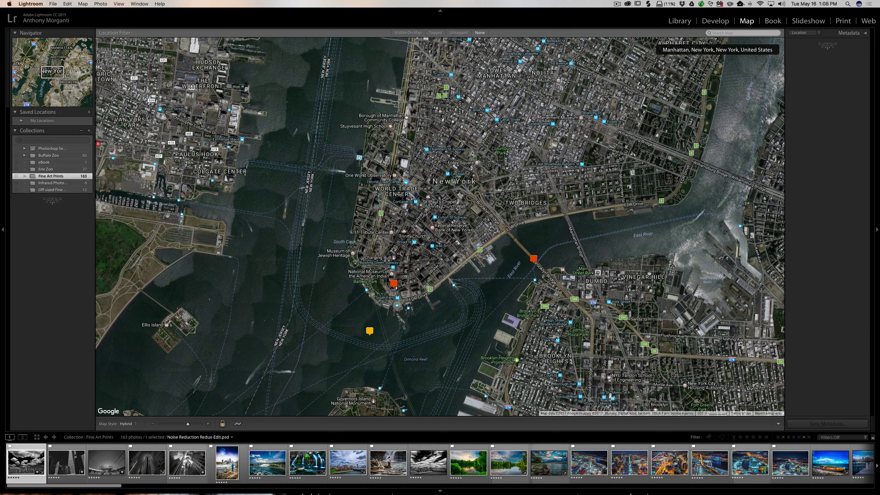
pyautogui.click(239, 423)
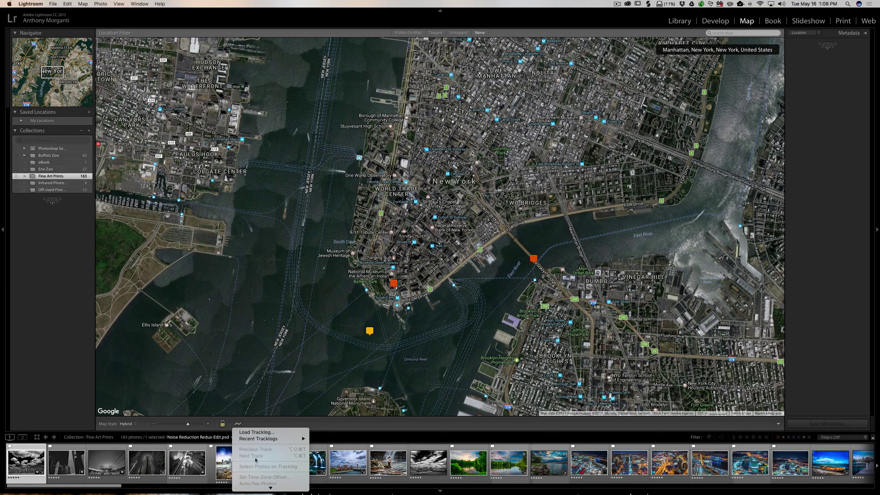
pyautogui.click(330, 426)
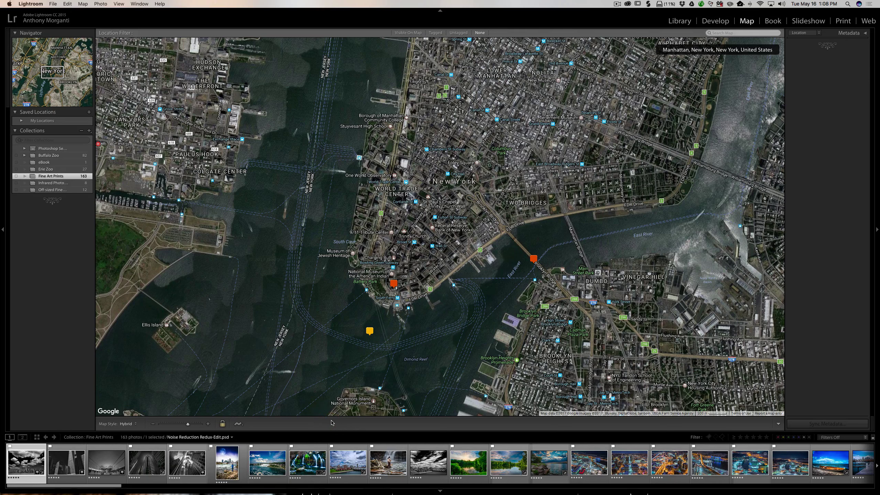